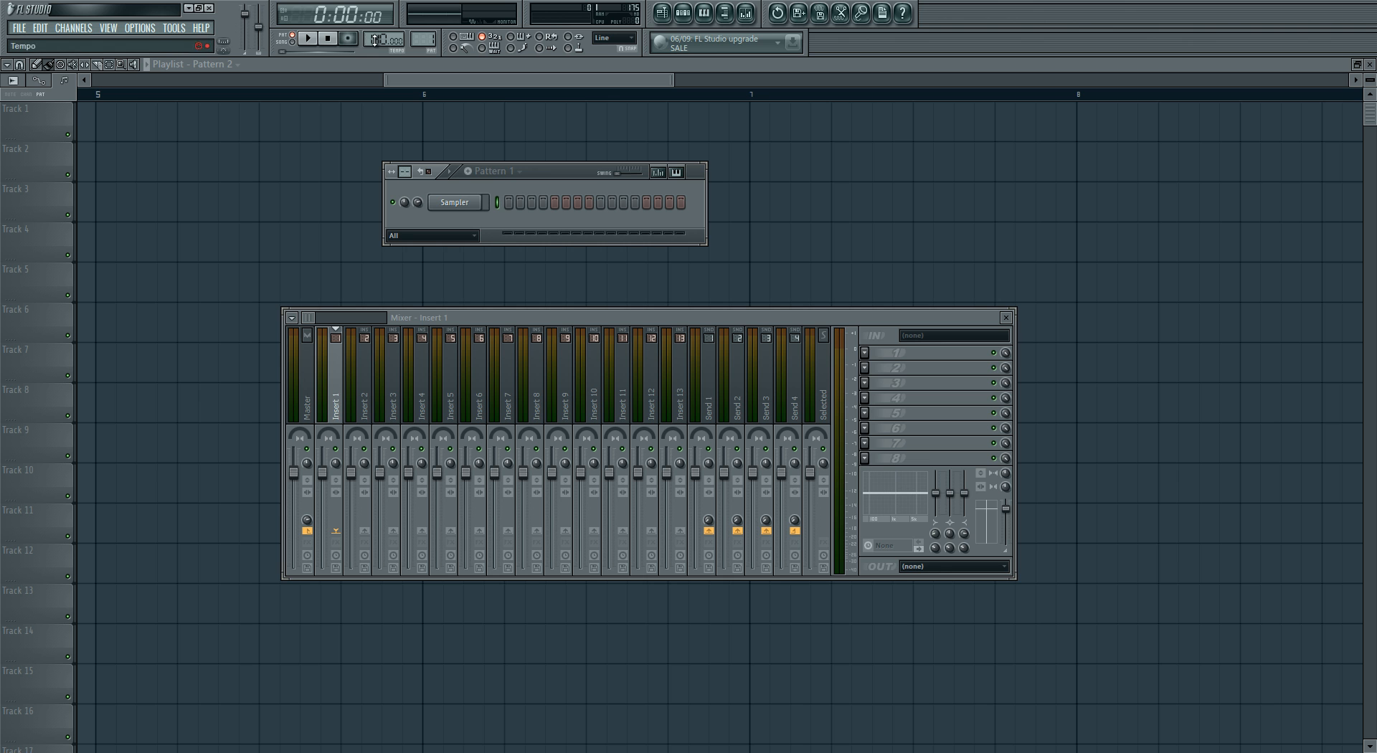
- Set the project tempo to 128 BPM and move the step sequencer and mixer windows apart
scroll(370, 42, "down", 3)
left_click_drag(370, 43, 378, 67)
left_click_drag(571, 169, 463, 169)
left_click_drag(487, 317, 798, 291)
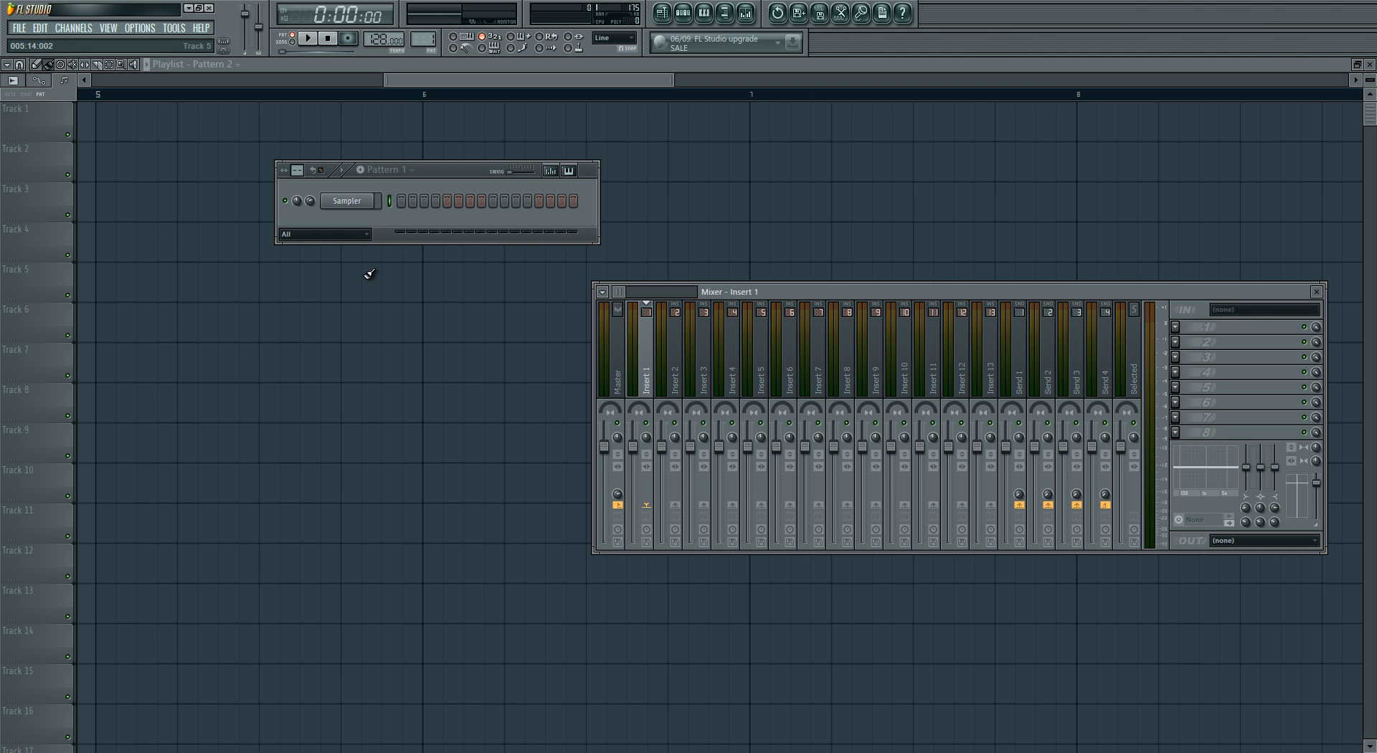
left_click_drag(441, 174, 390, 217)
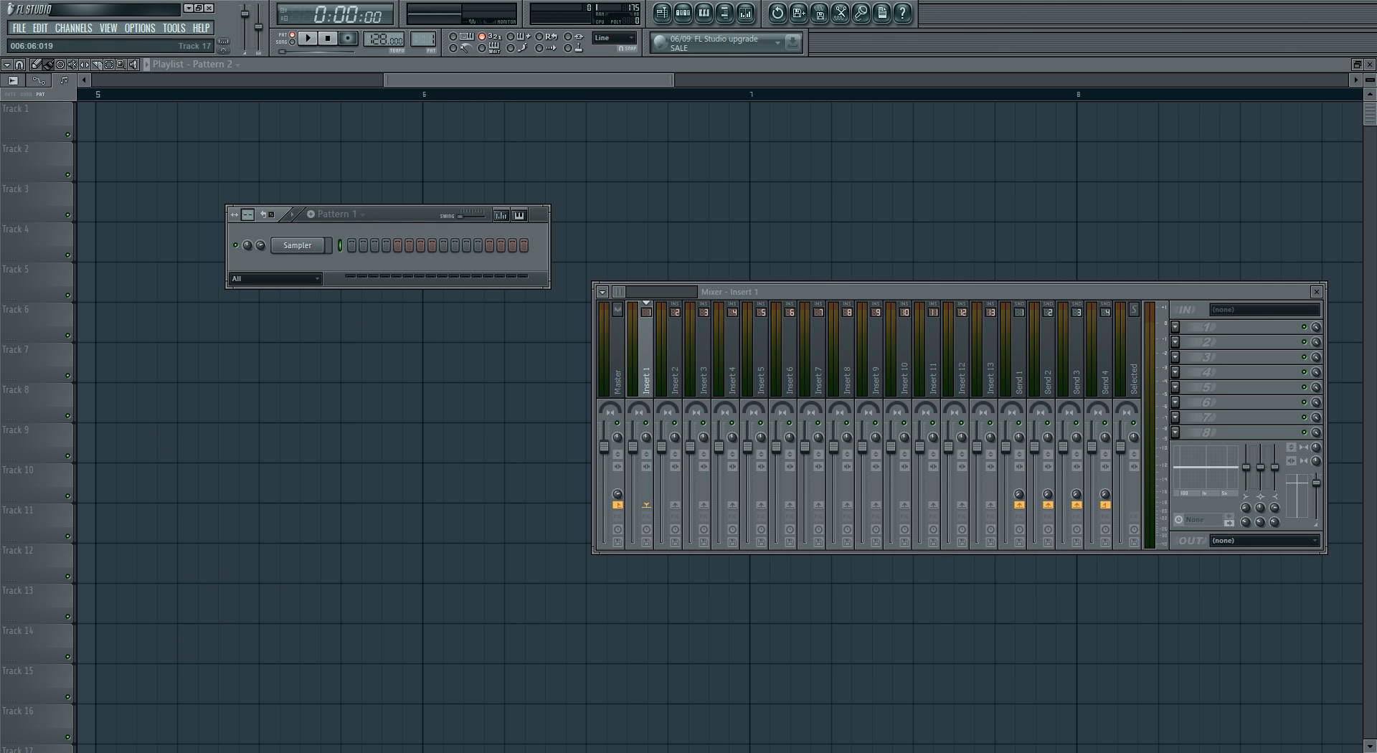
- Load the Kick 1 sample into the Sampler channel and audition its waveform in the channel settings
left_click_drag(547, 467, 300, 248)
left_click(316, 246)
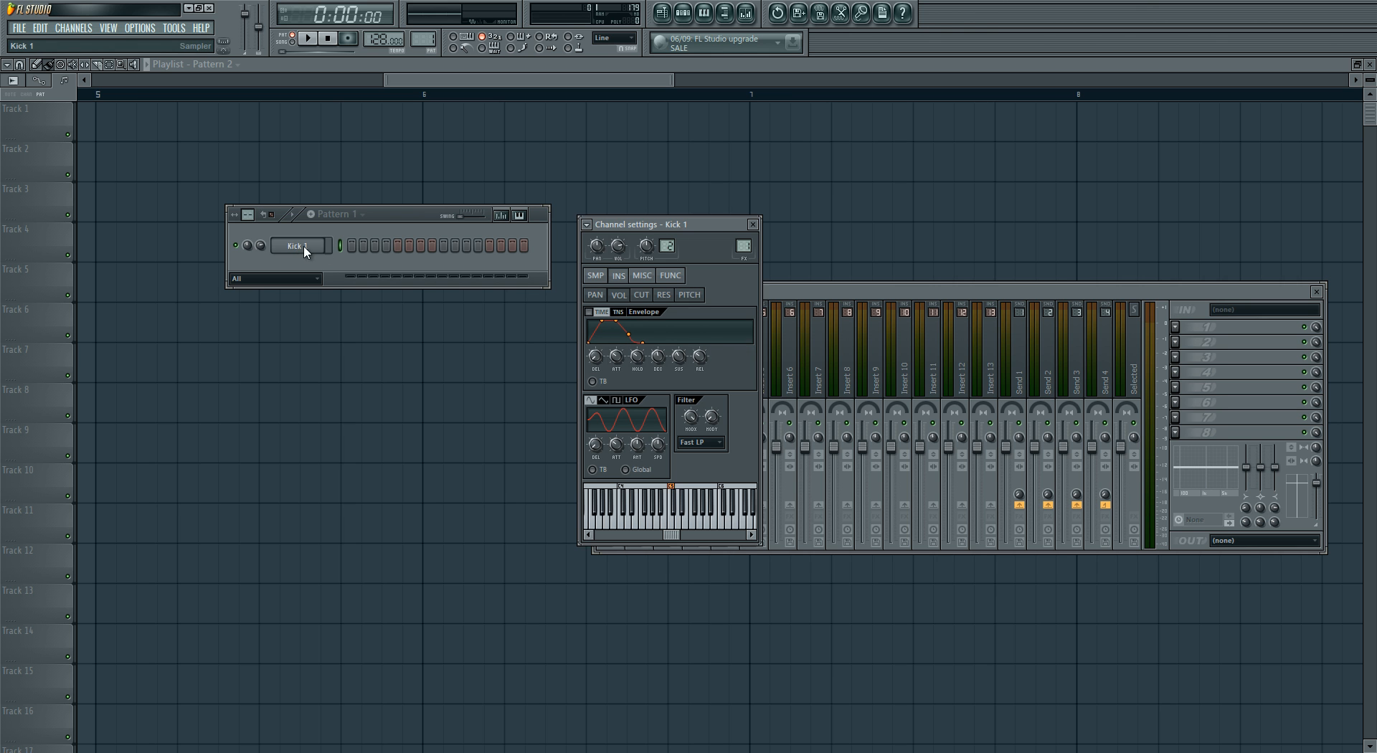
left_click_drag(686, 222, 630, 192)
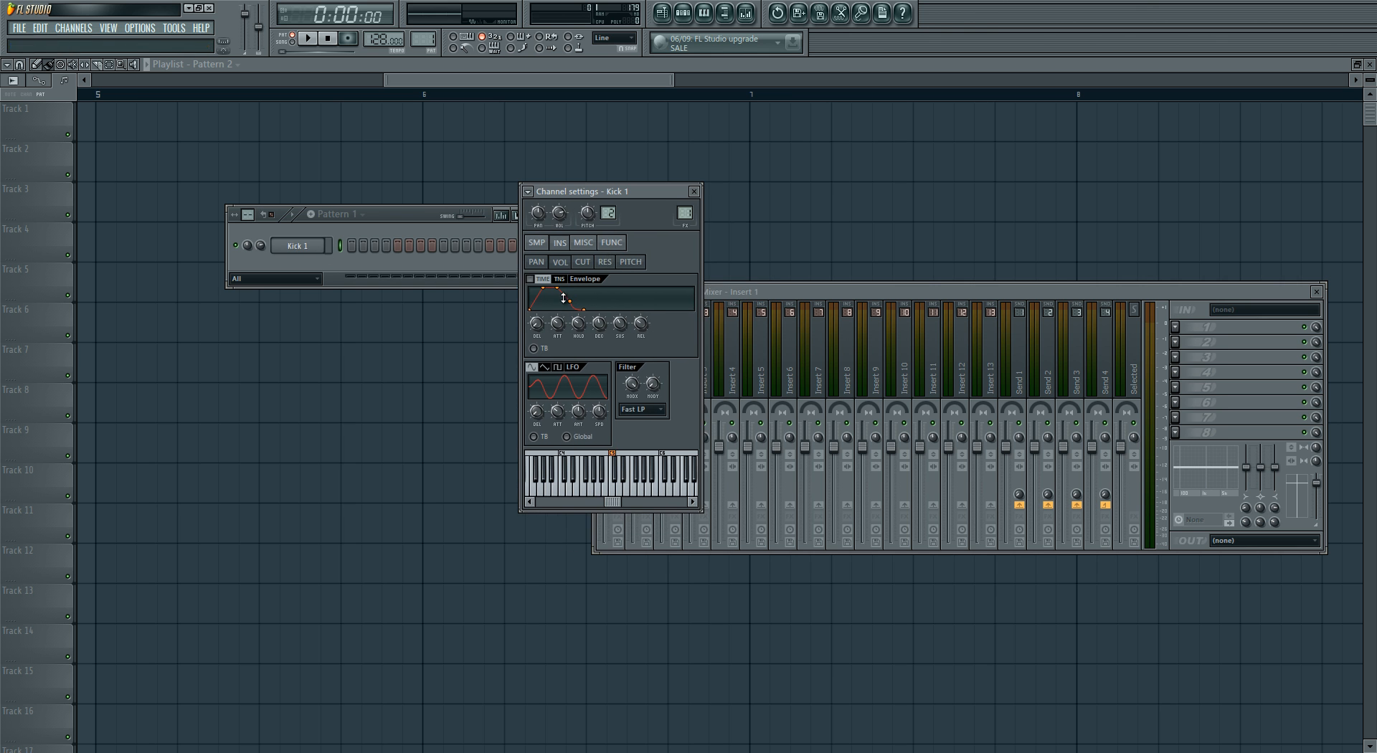
left_click(536, 242)
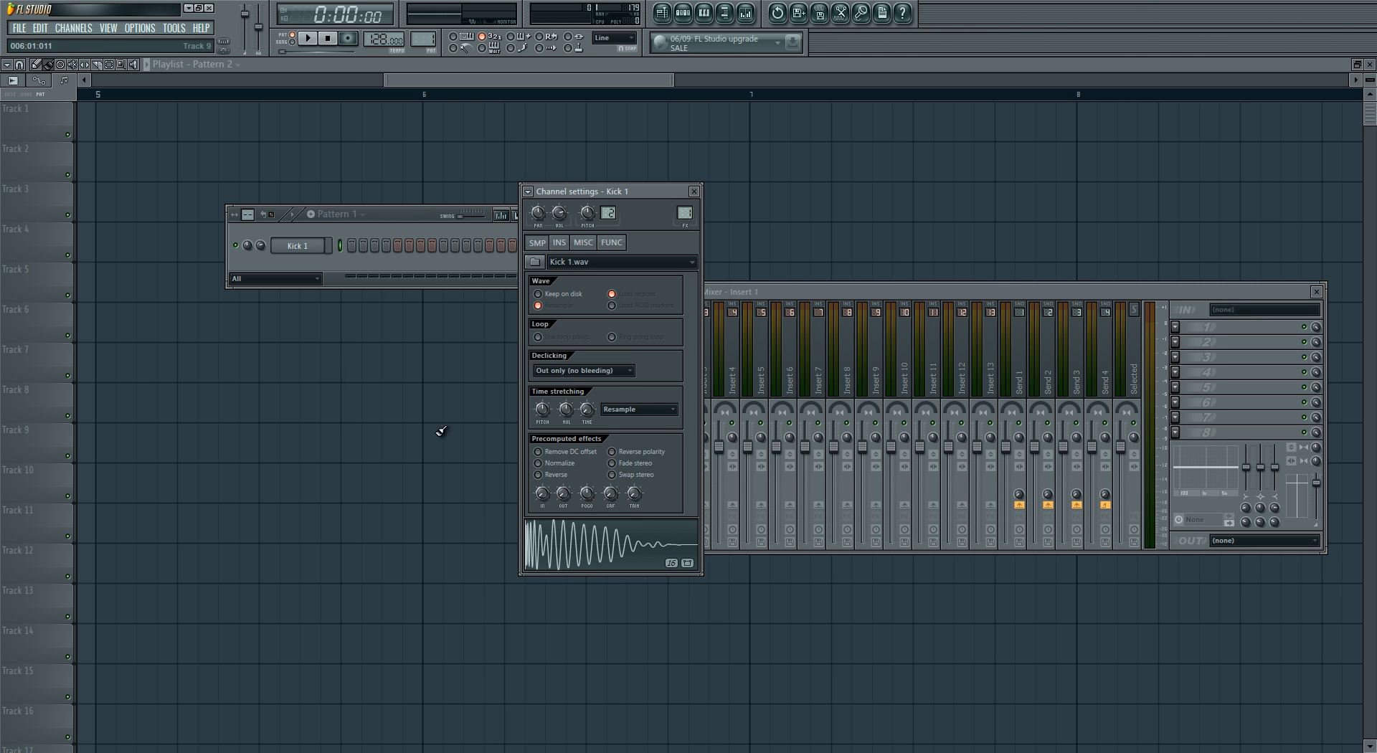
left_click(572, 548)
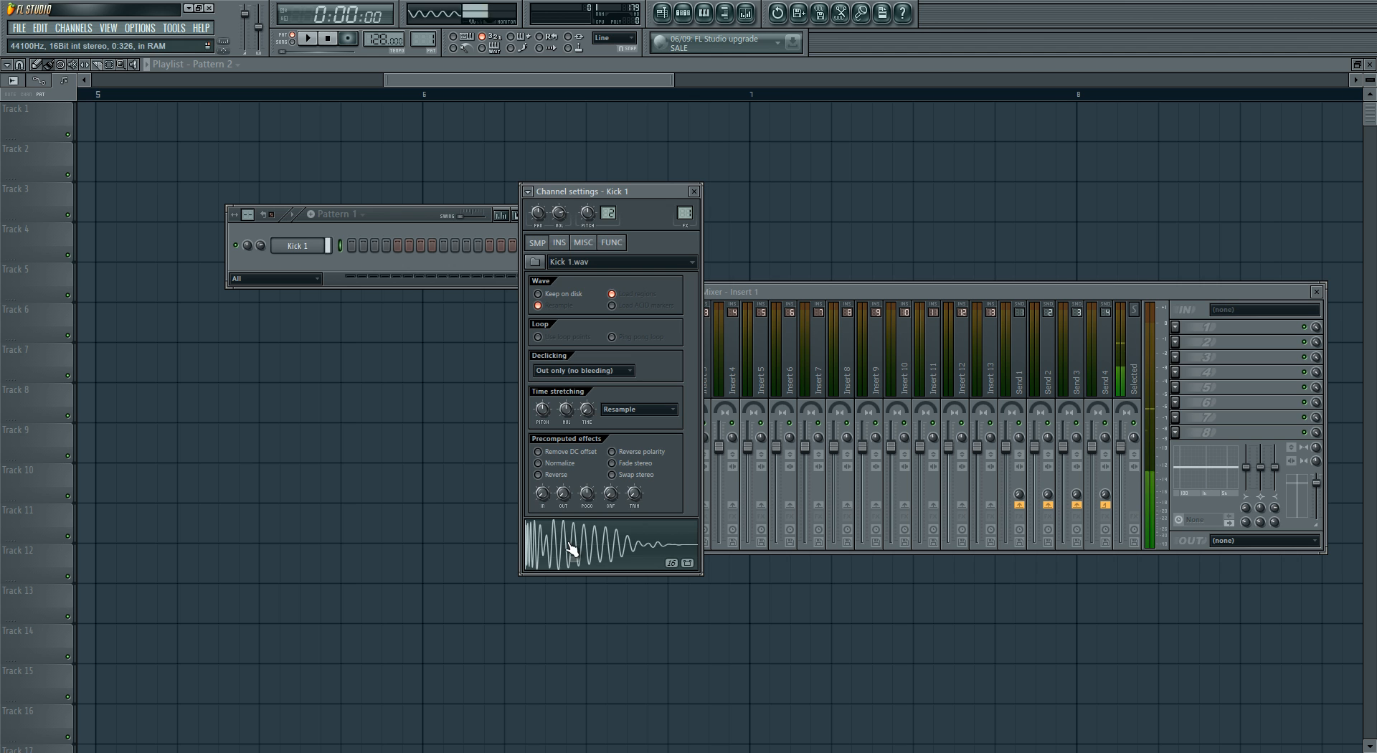
left_click(694, 191)
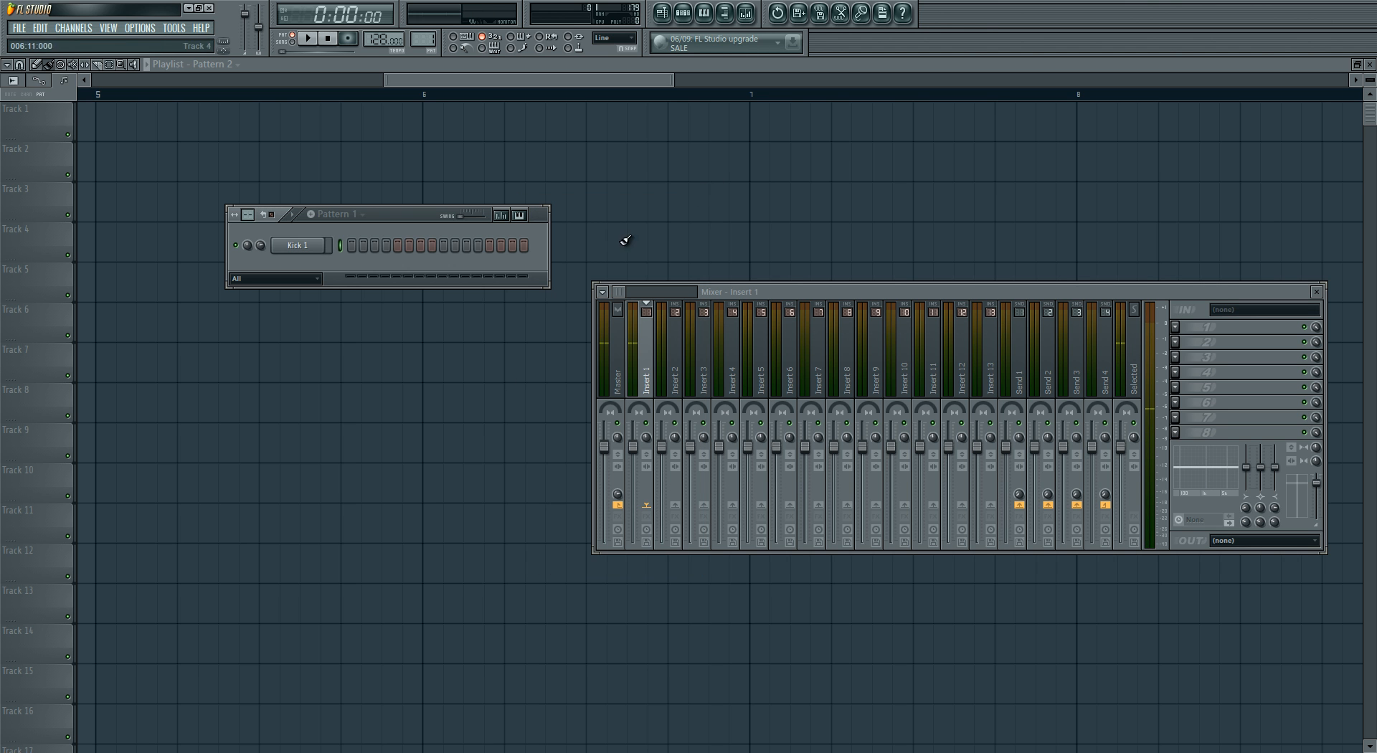
- Add the Kick 2 sample as a new channel below Kick 1 and audition its waveform
left_click_drag(431, 279, 298, 247)
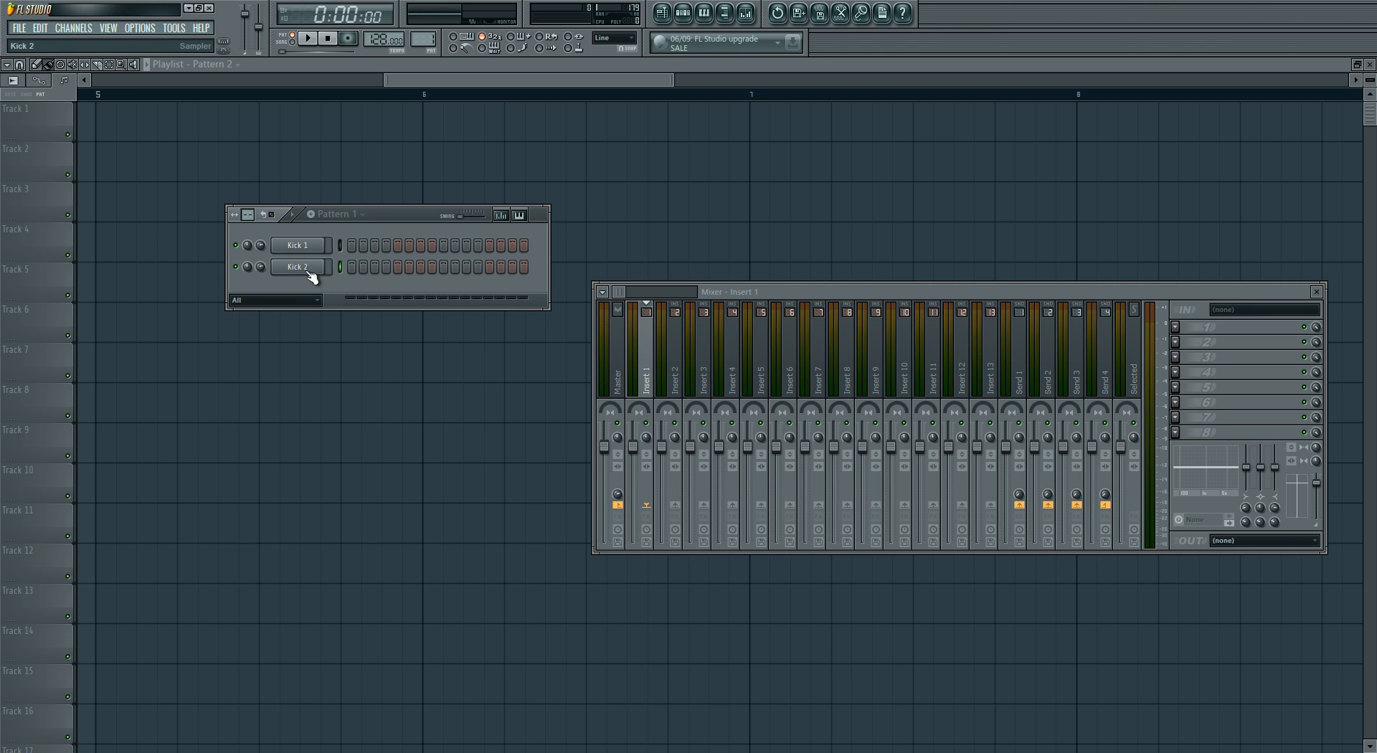
left_click(305, 271)
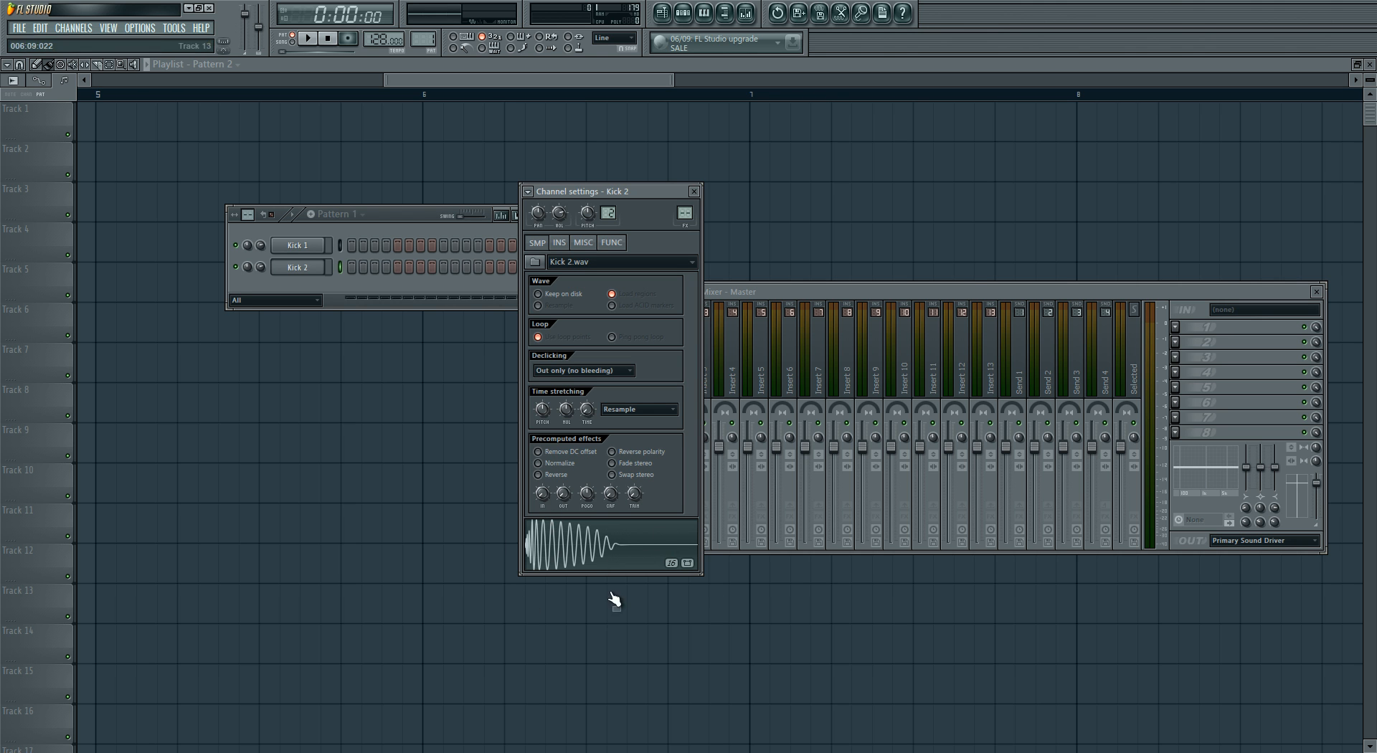
left_click(600, 554)
left_click(601, 554)
left_click(601, 555)
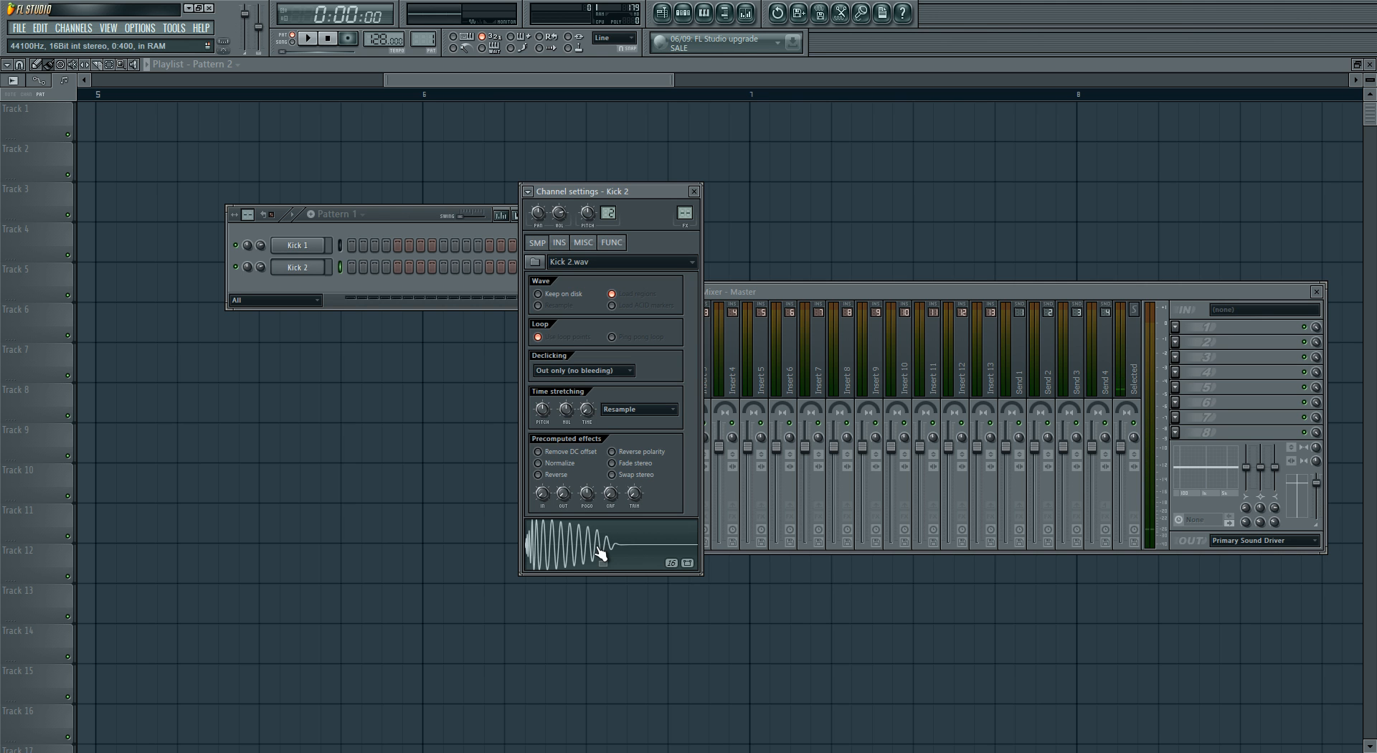
left_click(694, 191)
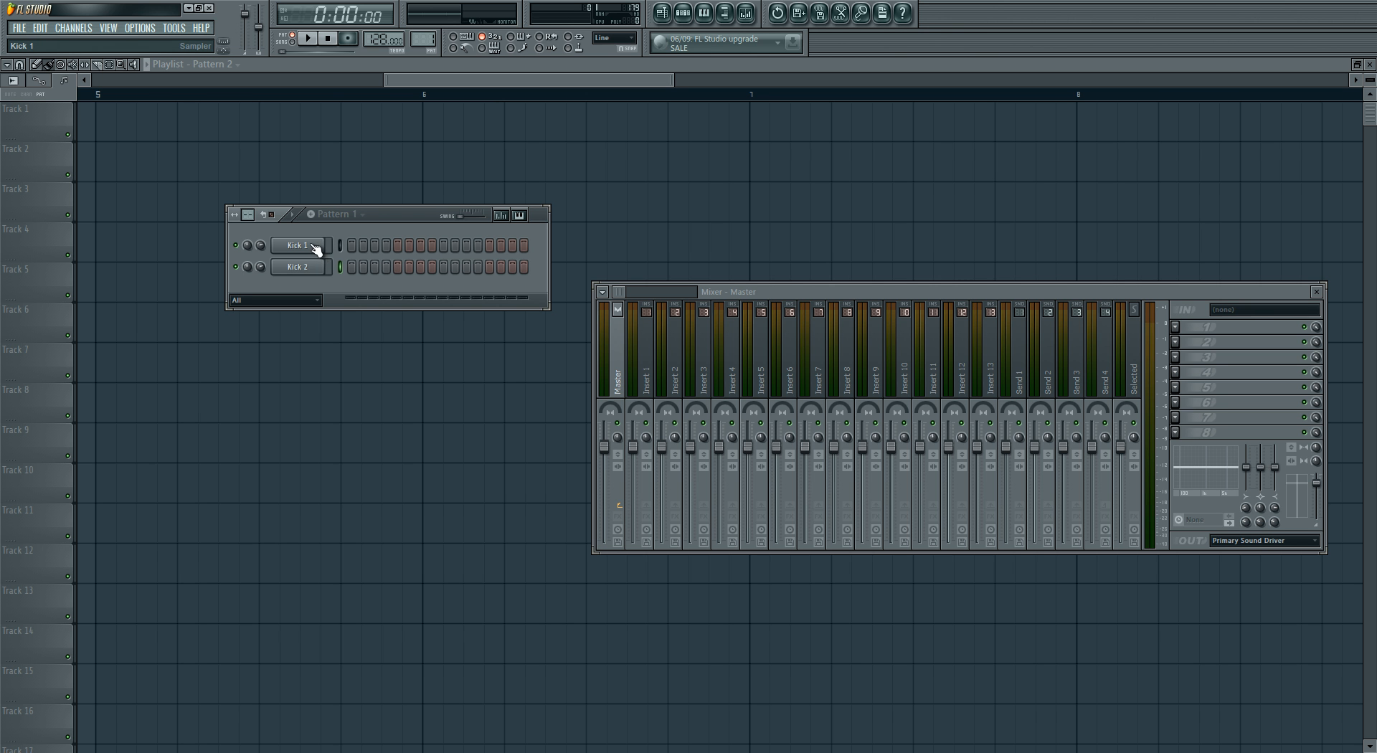
- Rename the Kick 1 channel to "Kick High"
right_click(315, 247)
left_click(367, 269)
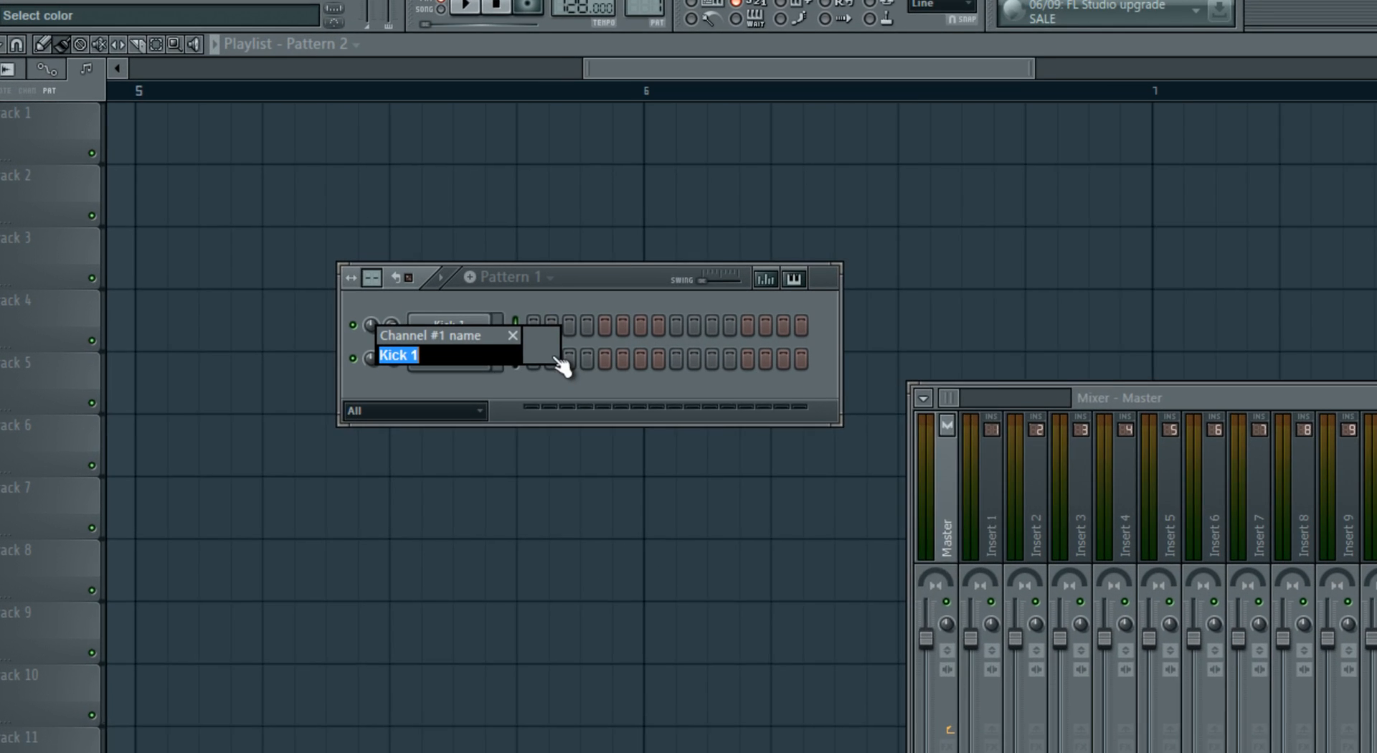
type("K")
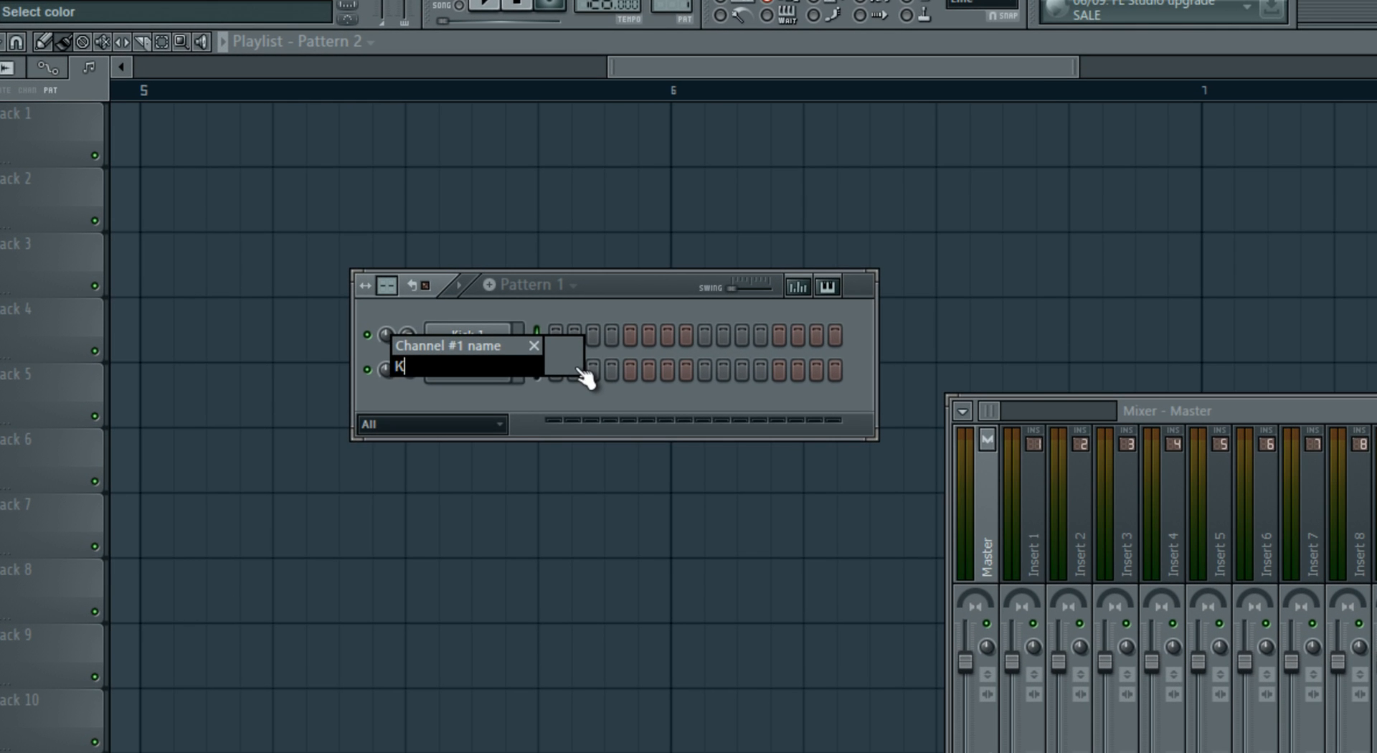
type("ick High")
key("Return")
- Rename the Kick 2 channel to "Kick Low"
right_click(489, 367)
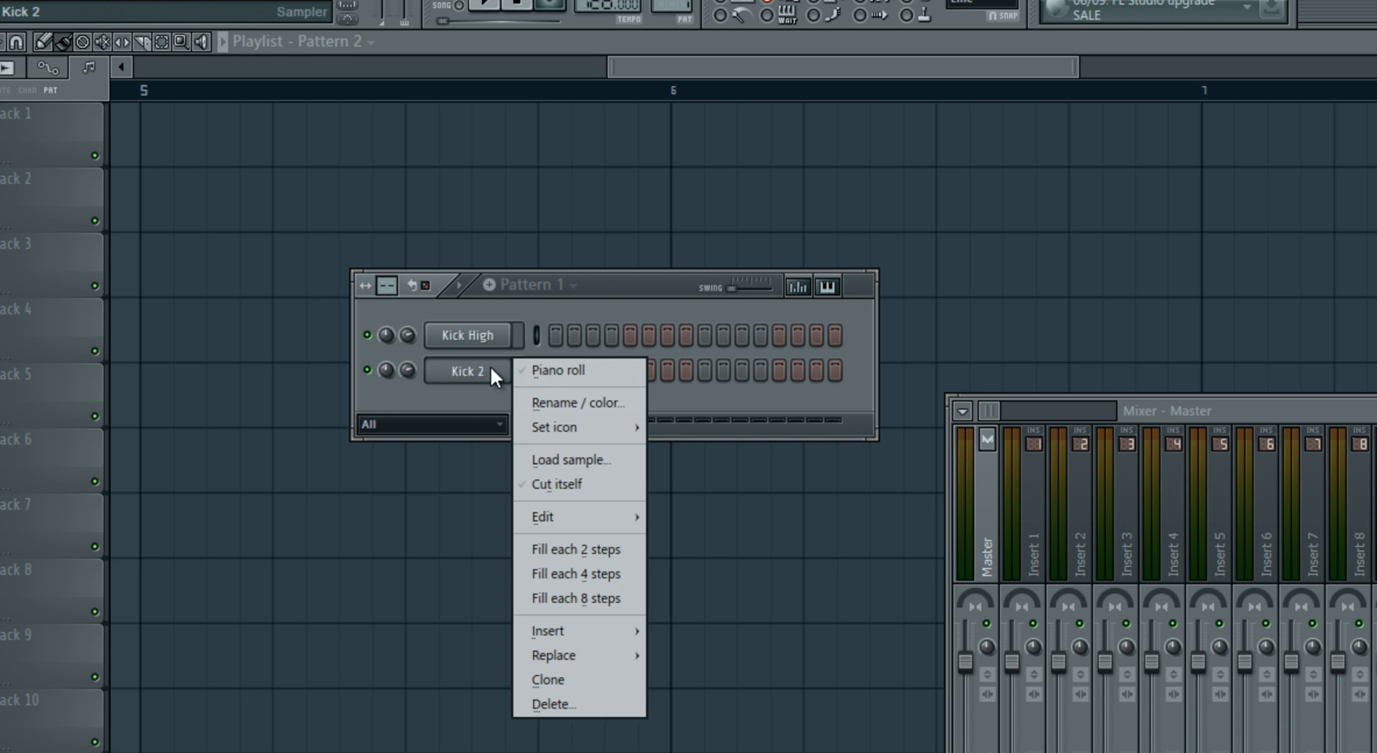
left_click(556, 396)
type("Kick Low")
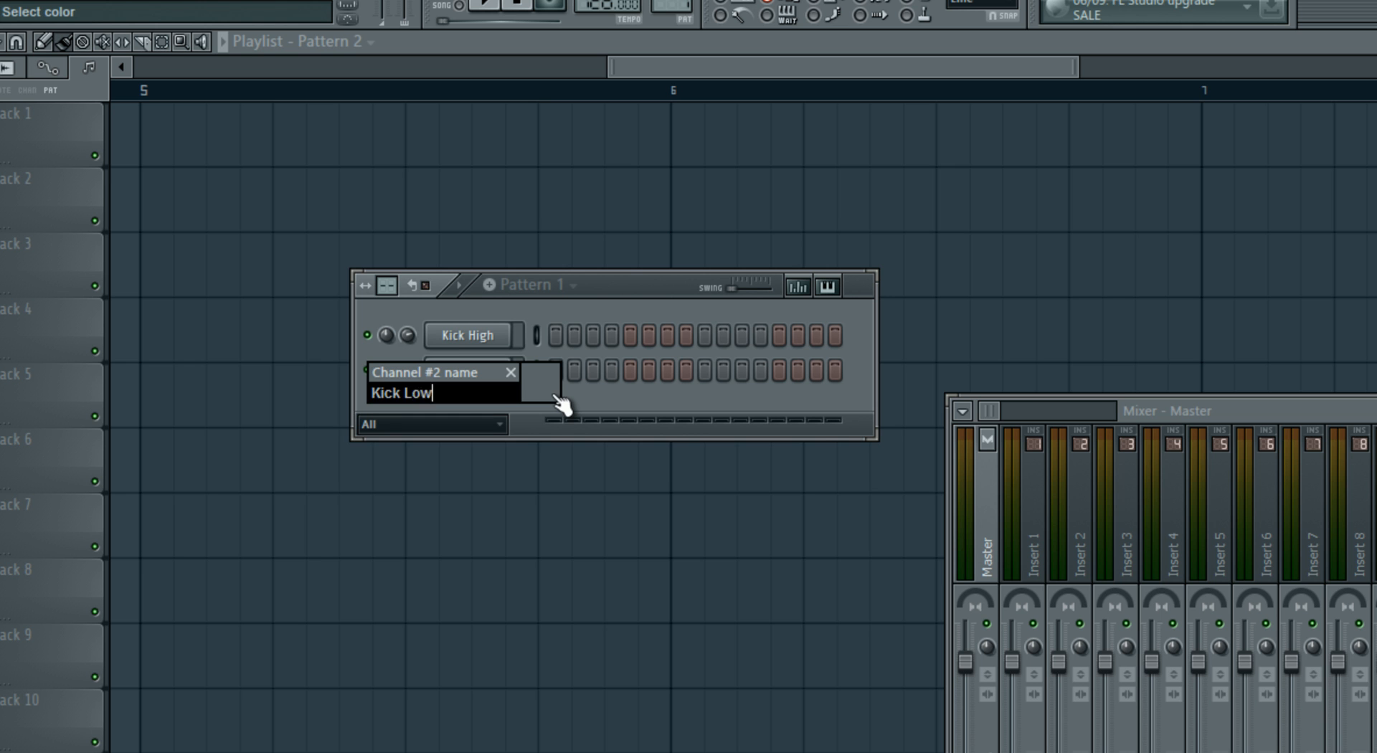
key("Return")
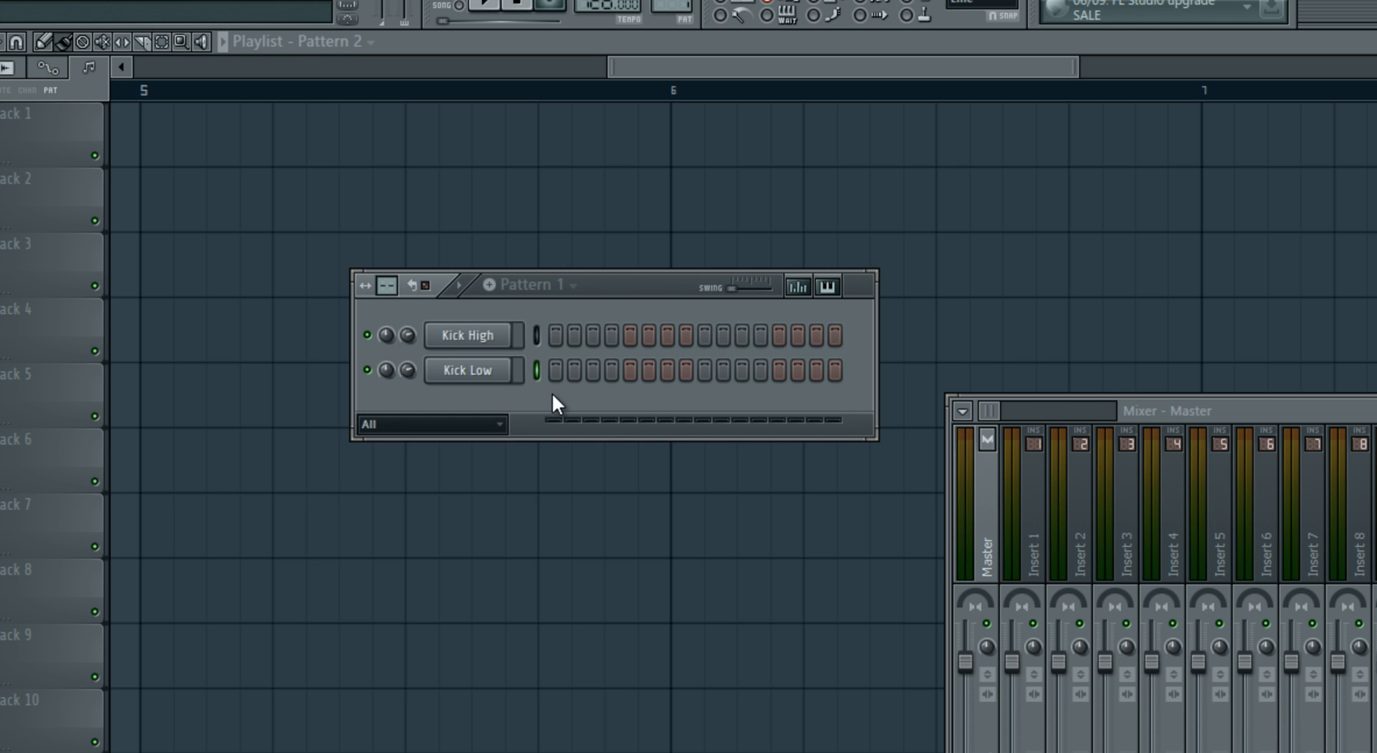
- Link both kick channels to mixer inserts 1 and 2, and move the mixer clear of the step sequencer
left_click(537, 335)
left_click_drag(1308, 408, 1062, 357)
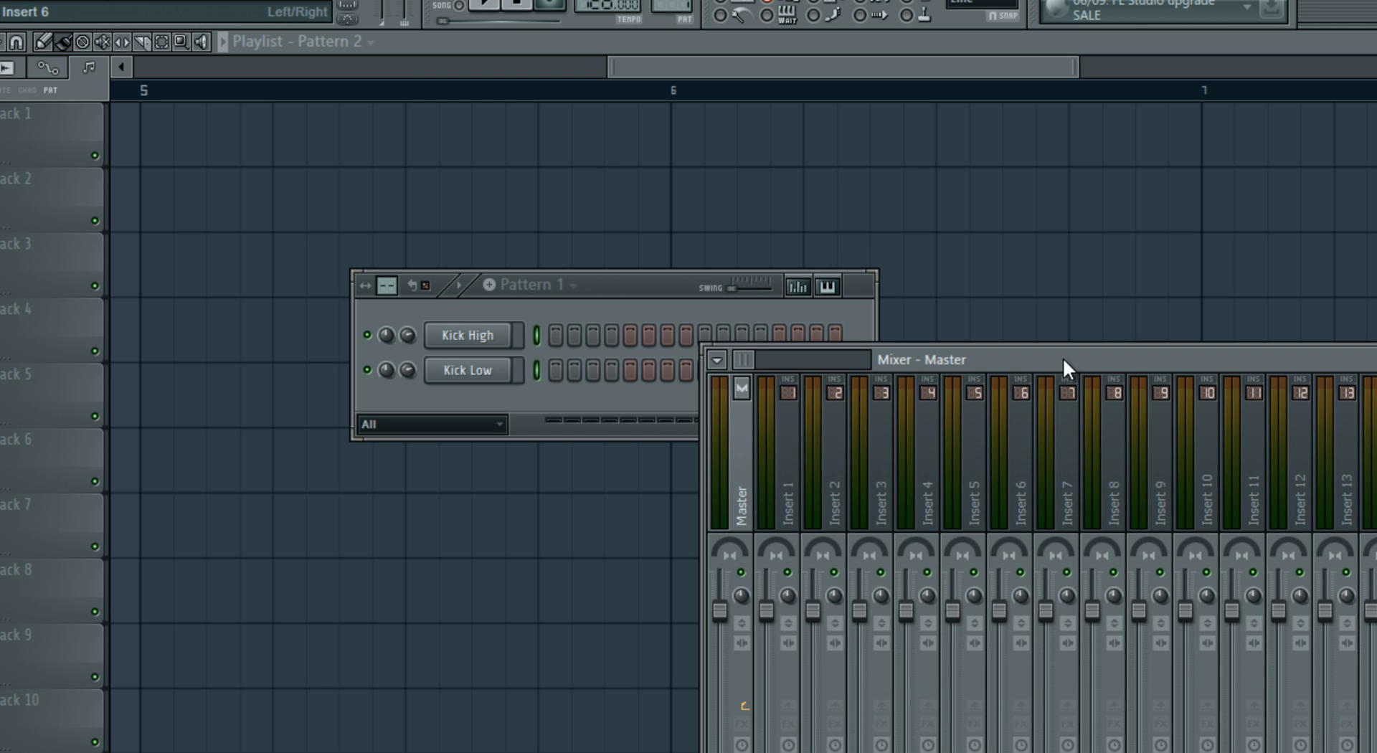
right_click(812, 483)
mouse_move(870, 467)
left_click(1097, 466)
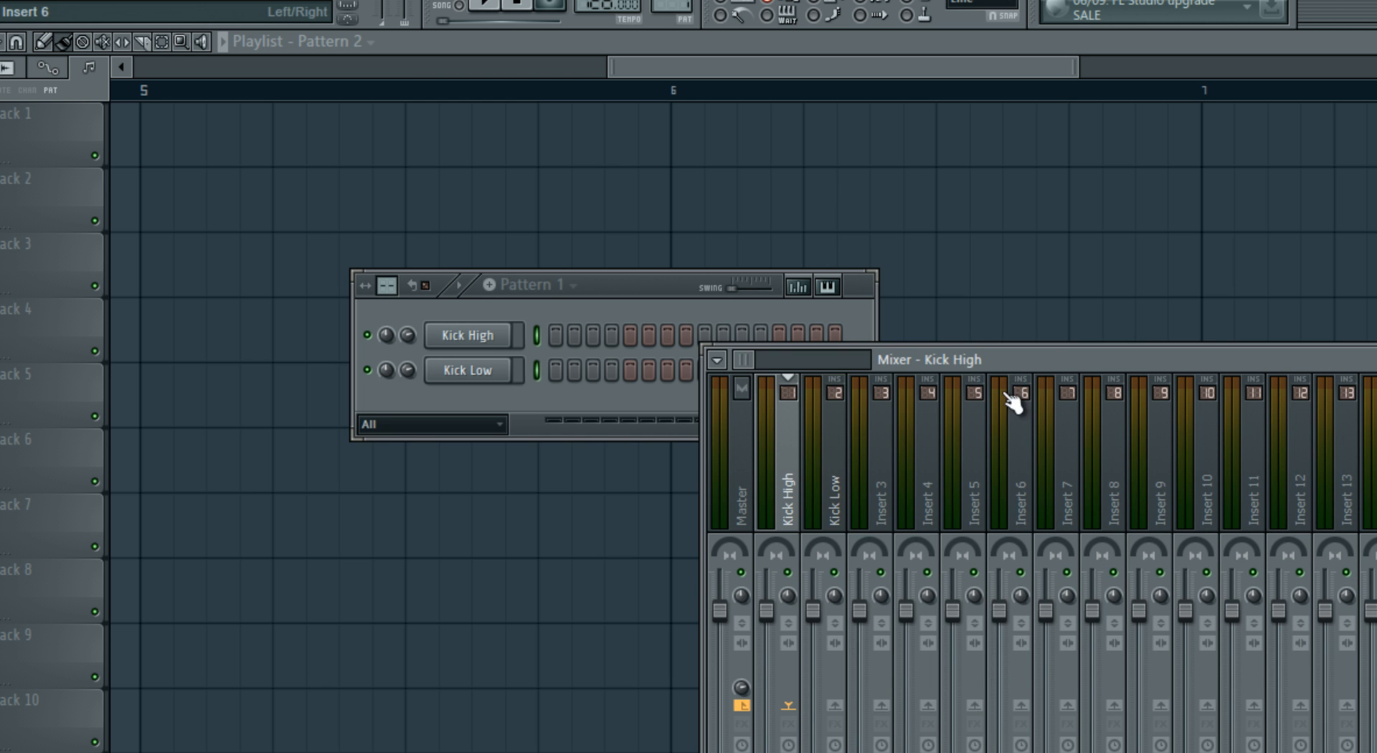
left_click_drag(1079, 360, 1241, 329)
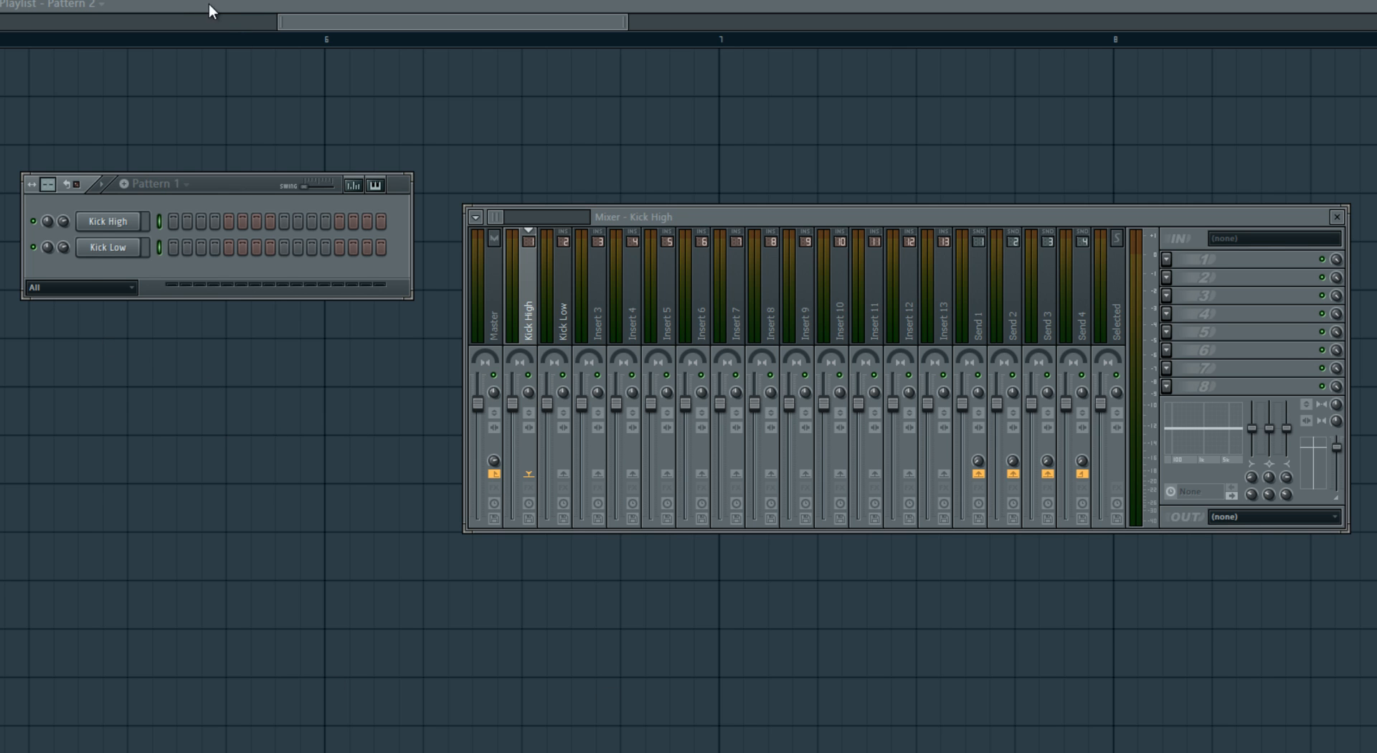
- Fill the Kick Low channel with a hit every 4 steps and play the pattern
right_click(122, 247)
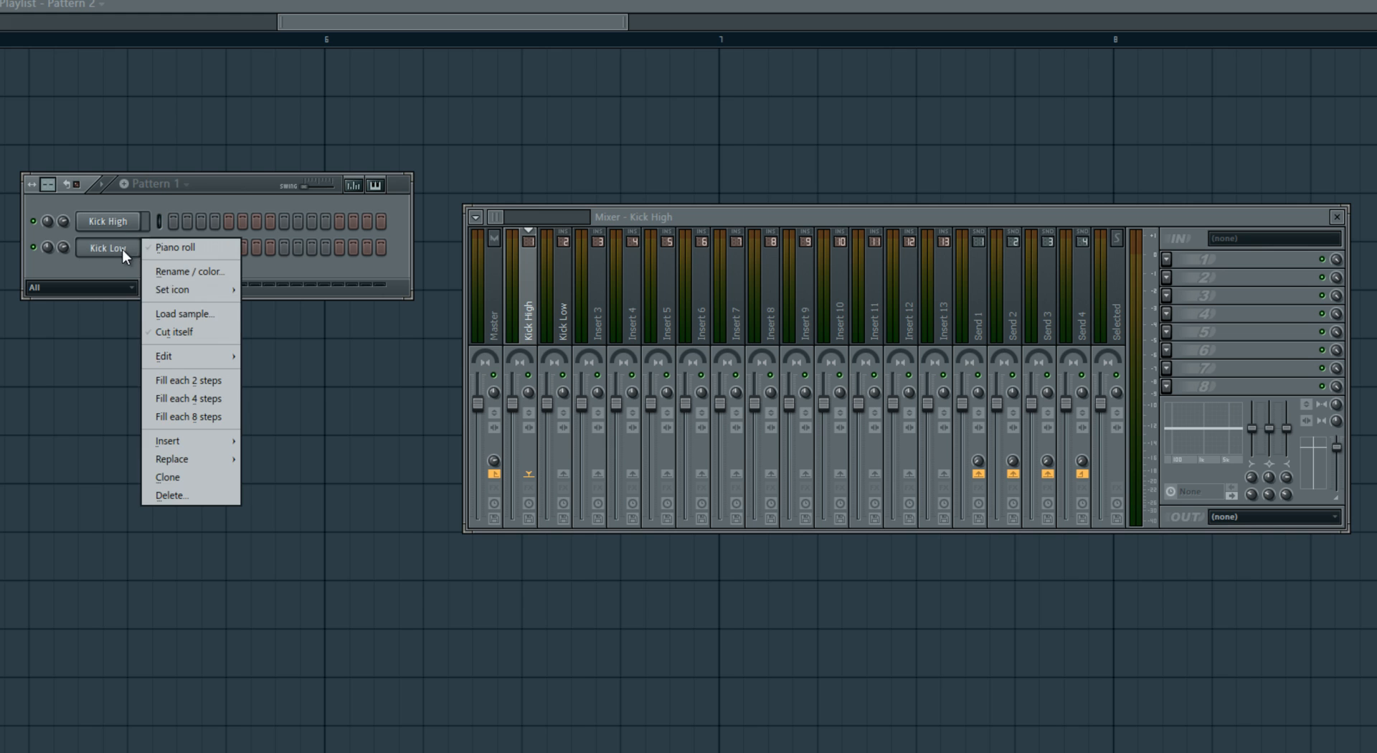
left_click(221, 398)
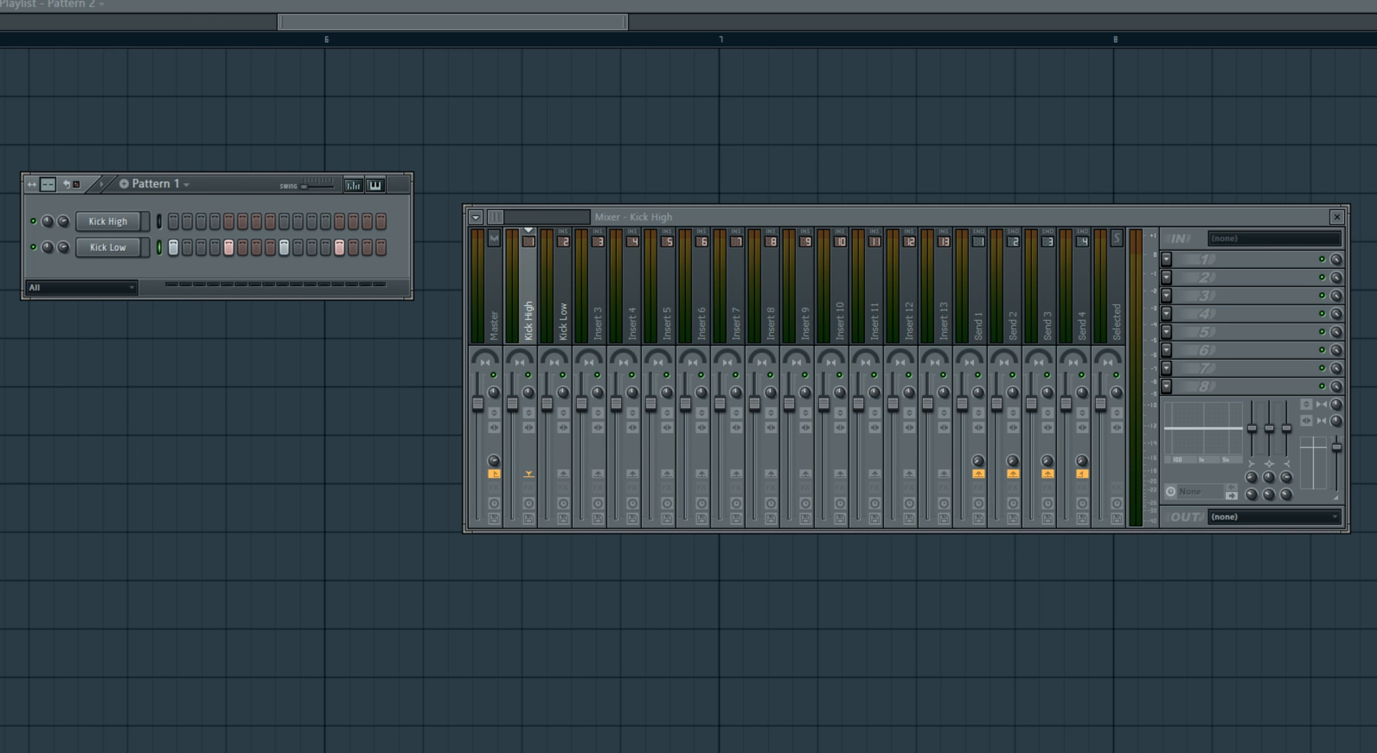
key("space")
- Compare the sample waveforms of Kick Low and Kick High in the channel settings, focusing on the start of Kick Low
left_click(107, 248)
left_click_drag(529, 164, 484, 166)
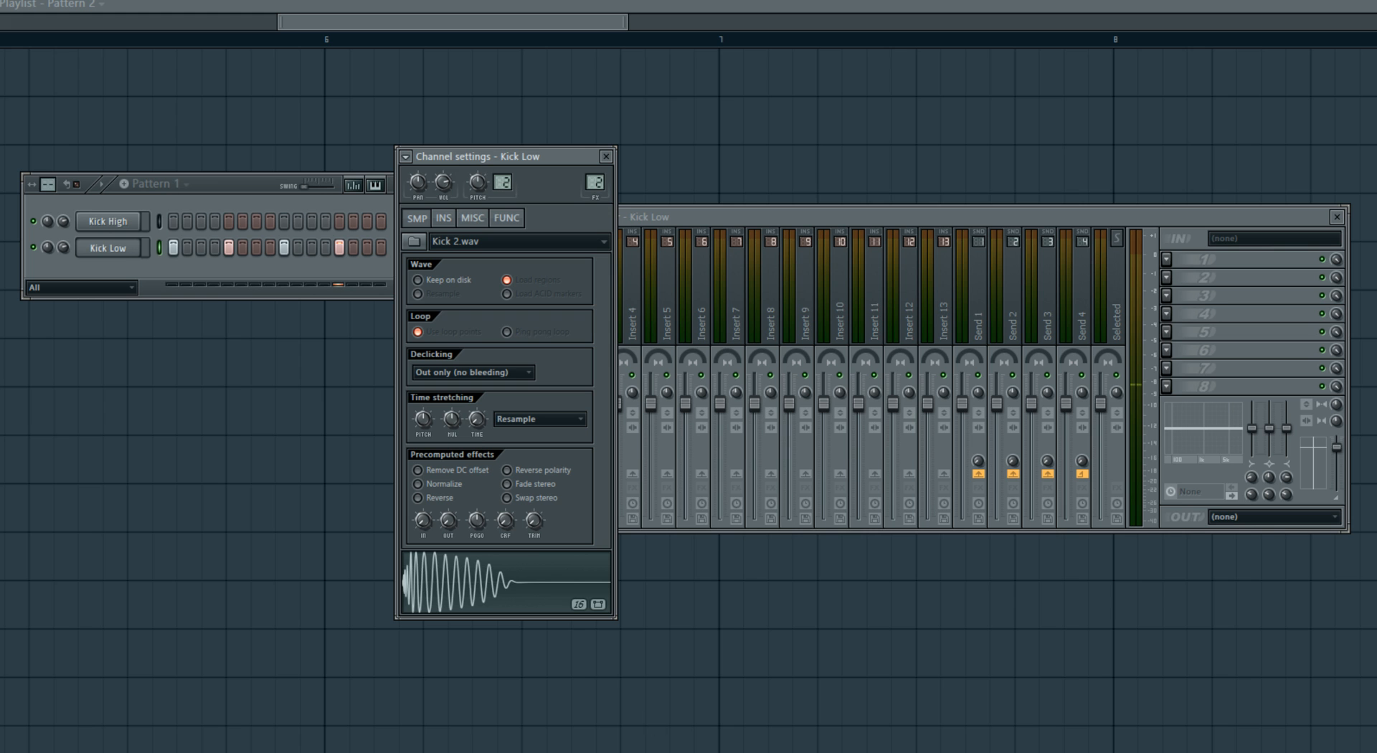
left_click(132, 222)
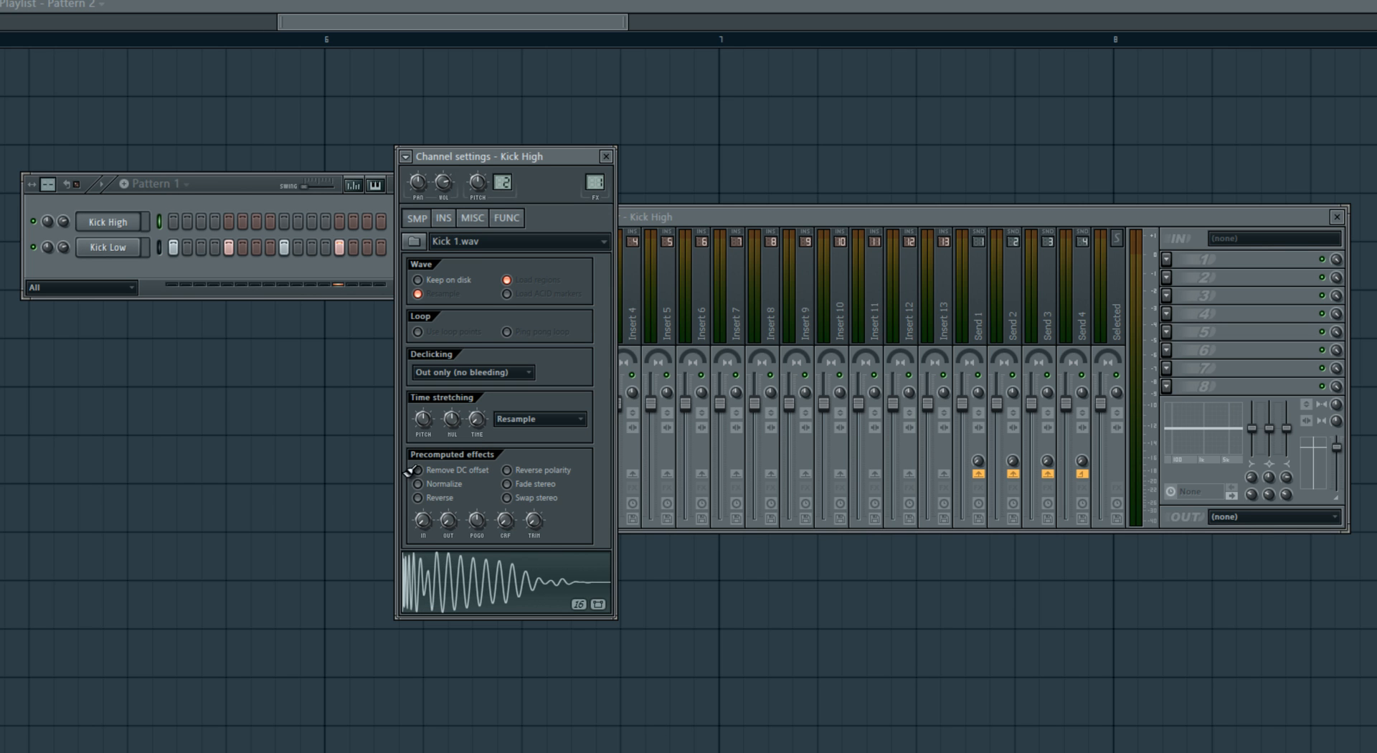
left_click(139, 251)
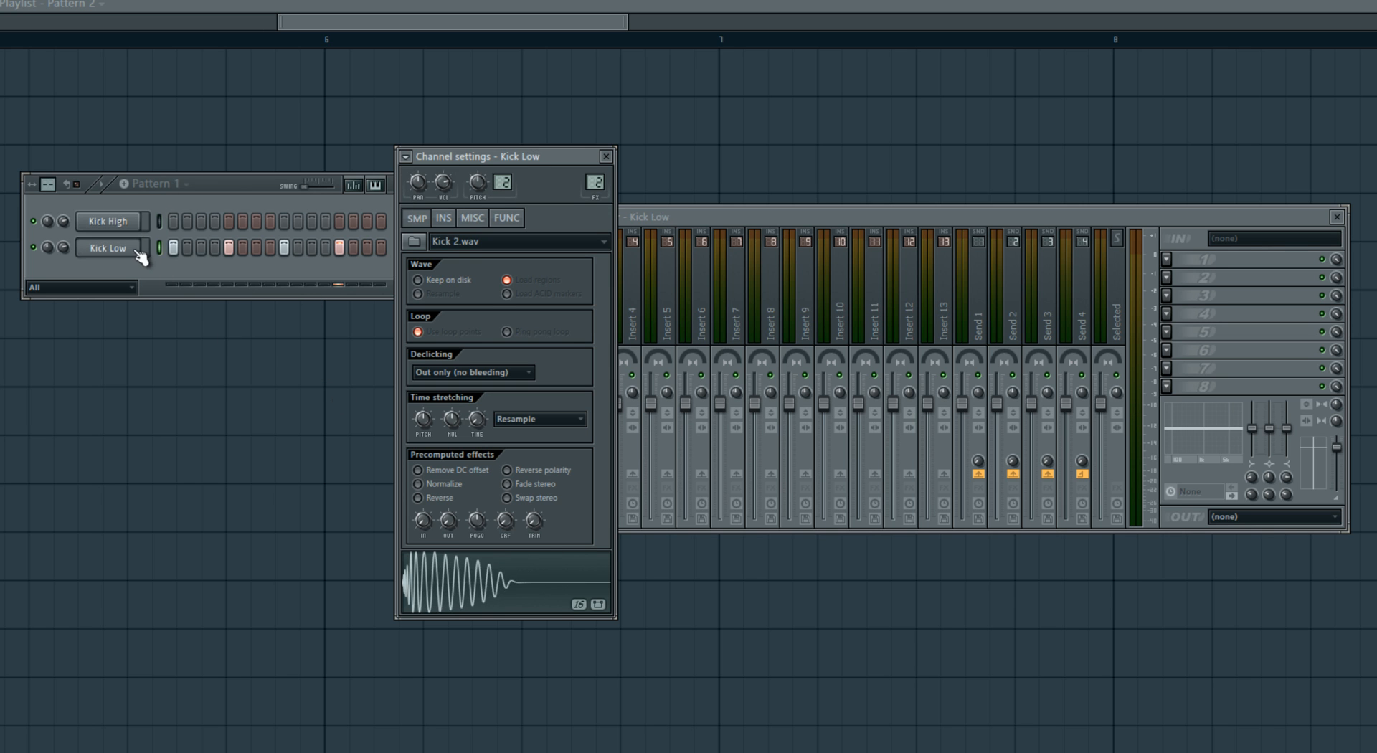
left_click_drag(470, 158, 429, 163)
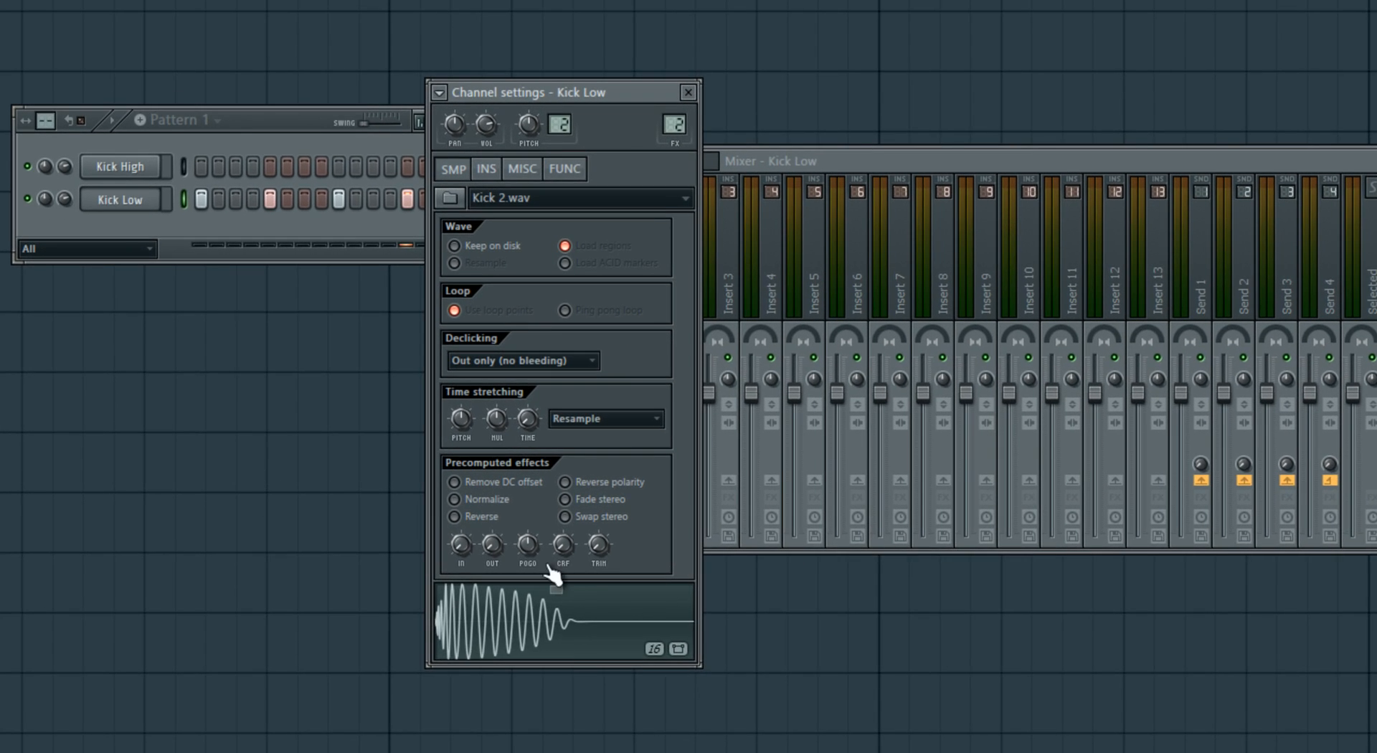
left_click(444, 590)
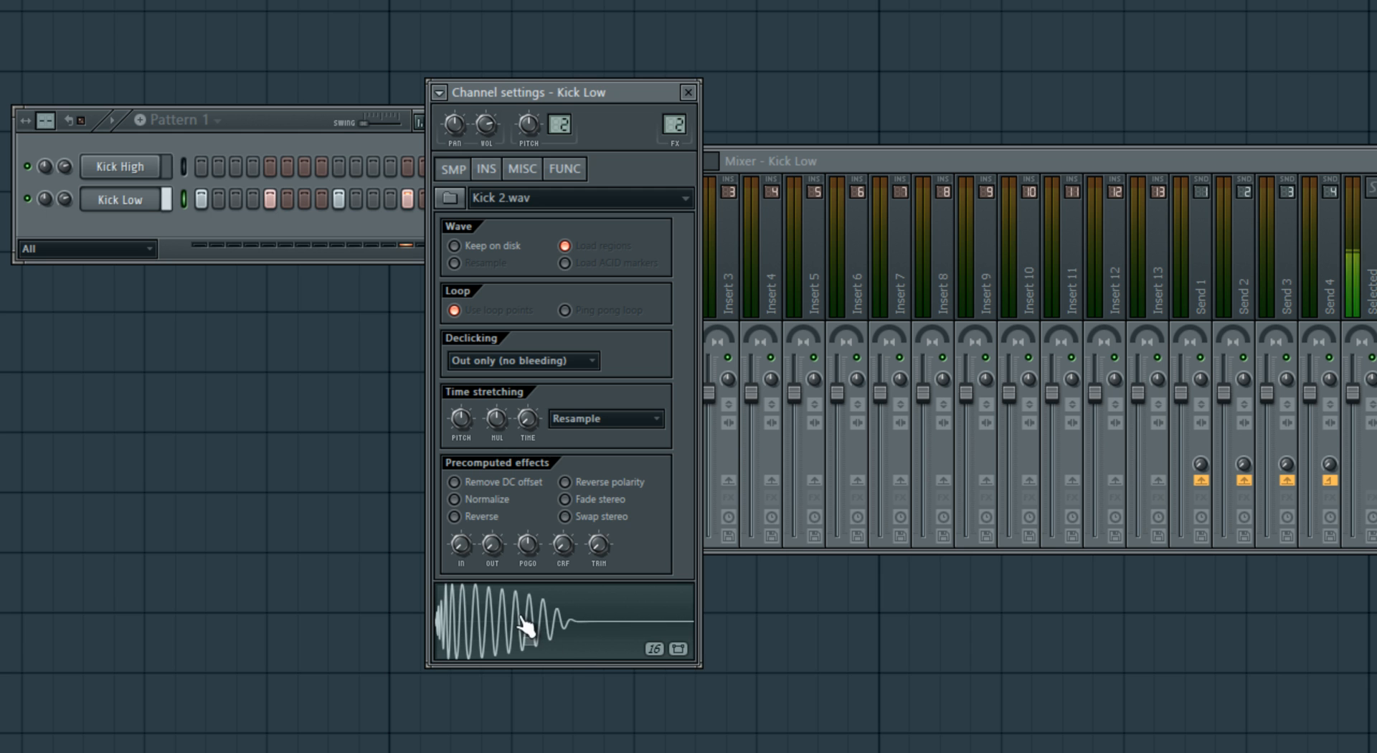
- Enable Kick Low's volume envelope with a very short attack, adjusting it during pattern playback, and close the channel settings
left_click(486, 169)
left_click(458, 171)
left_click(489, 170)
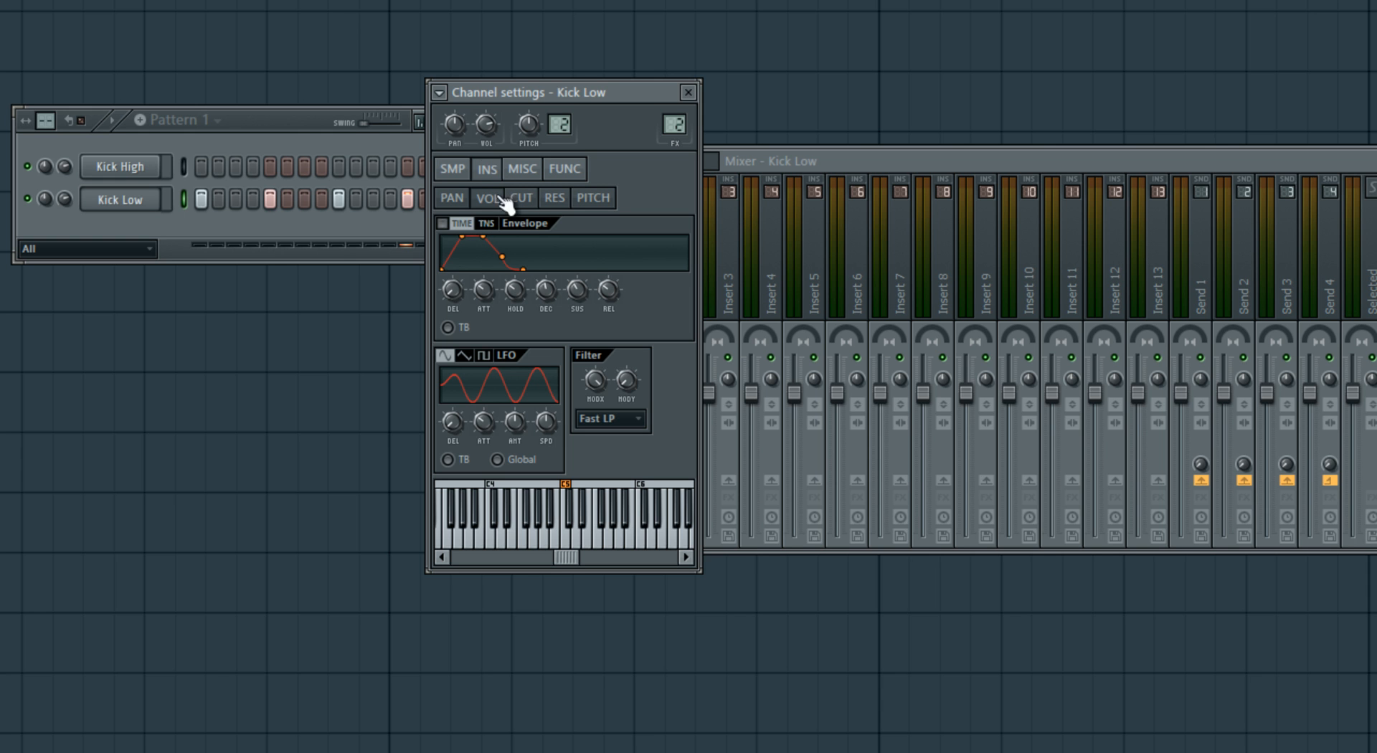
left_click_drag(509, 290, 531, 230)
left_click_drag(486, 284, 472, 414)
key("space")
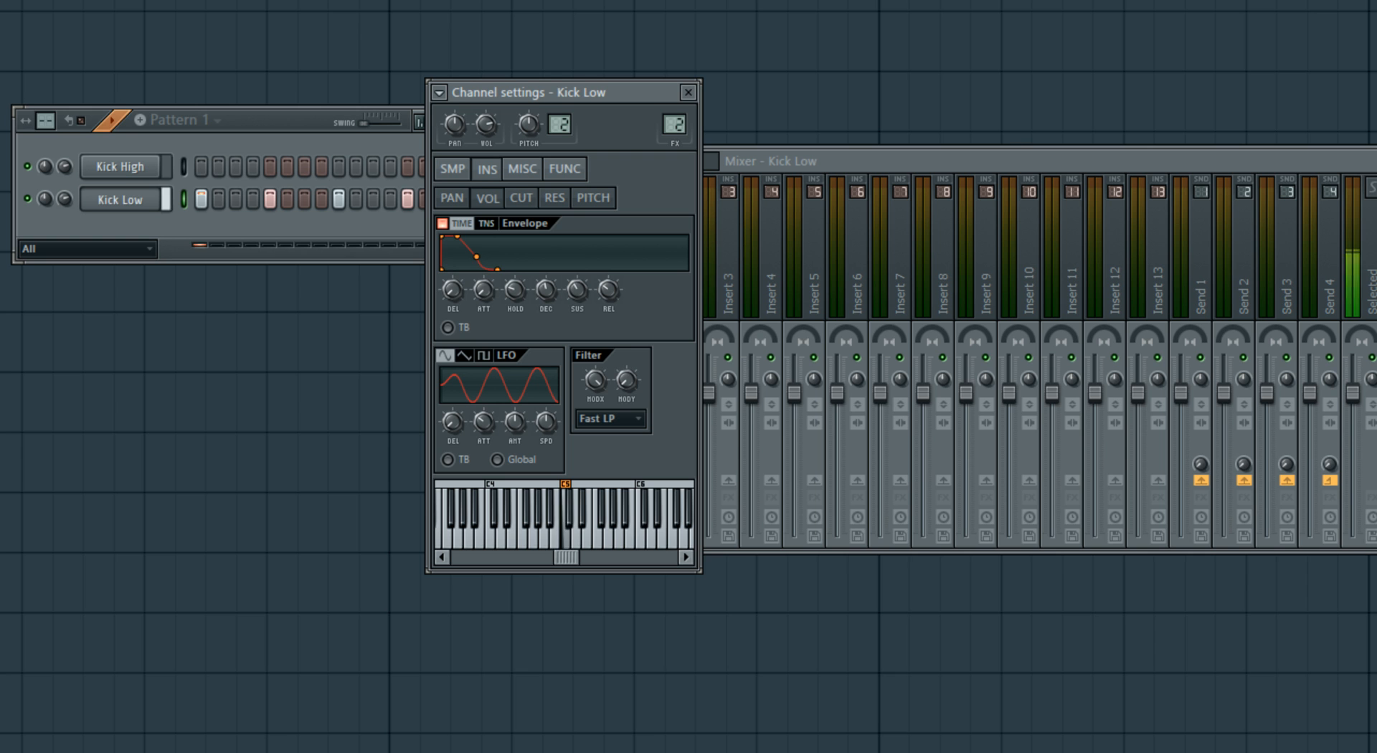
left_click_drag(482, 281, 482, 267)
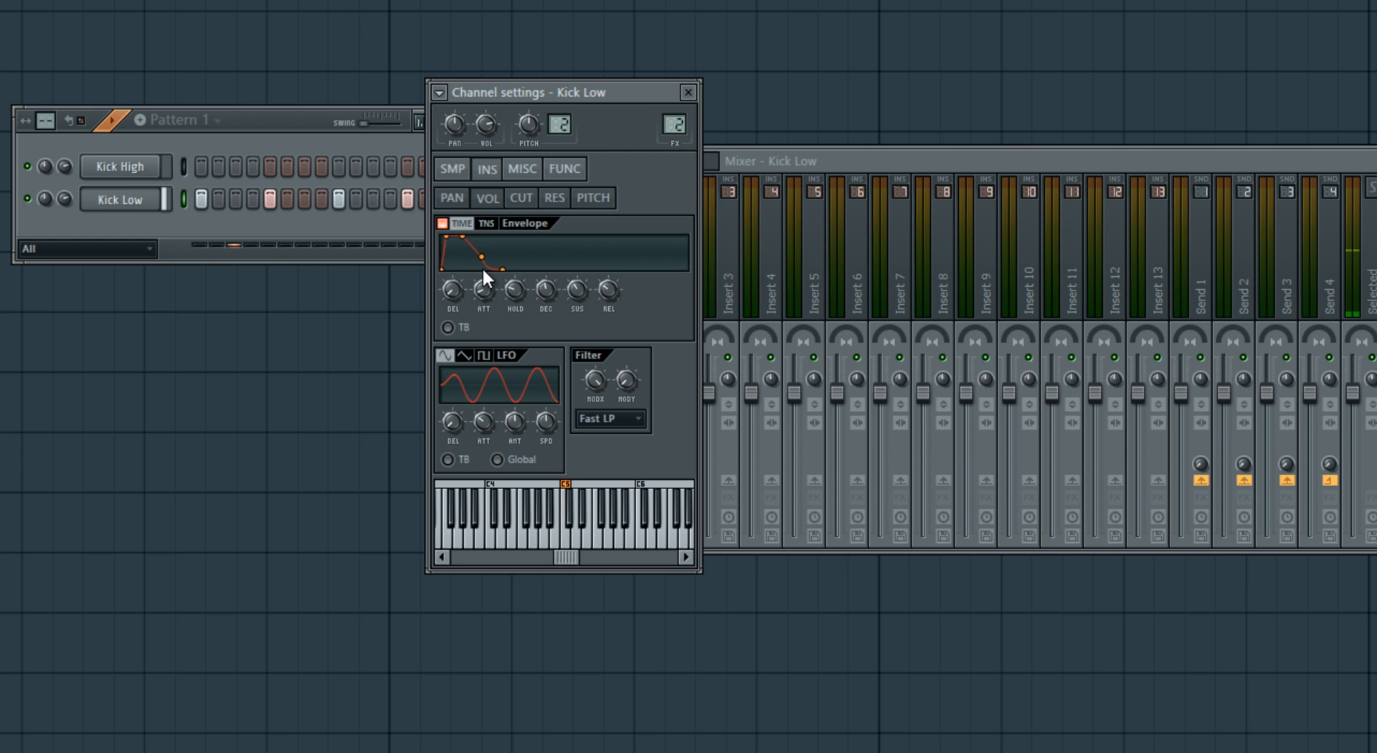
key("space")
left_click(687, 92)
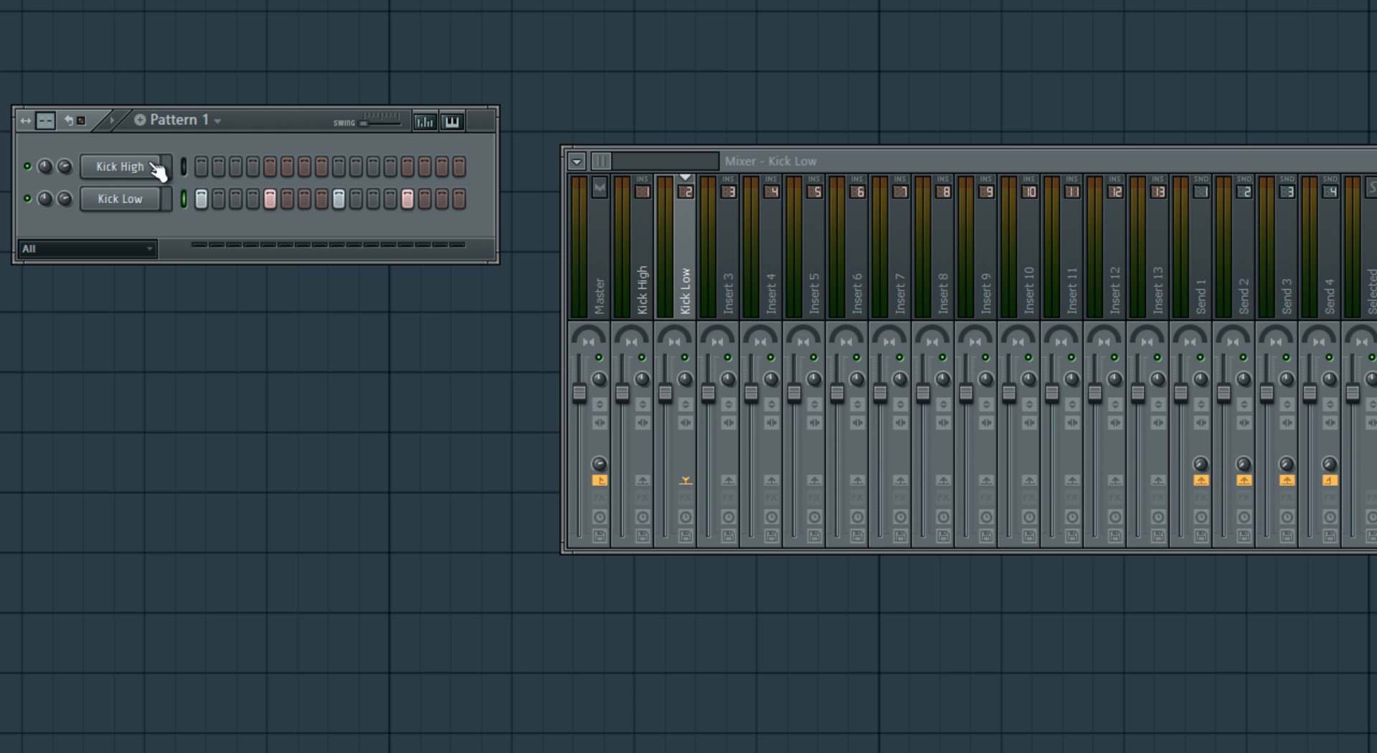
- Fill the Kick High channel with a hit every 4 steps and open its channel settings
right_click(104, 168)
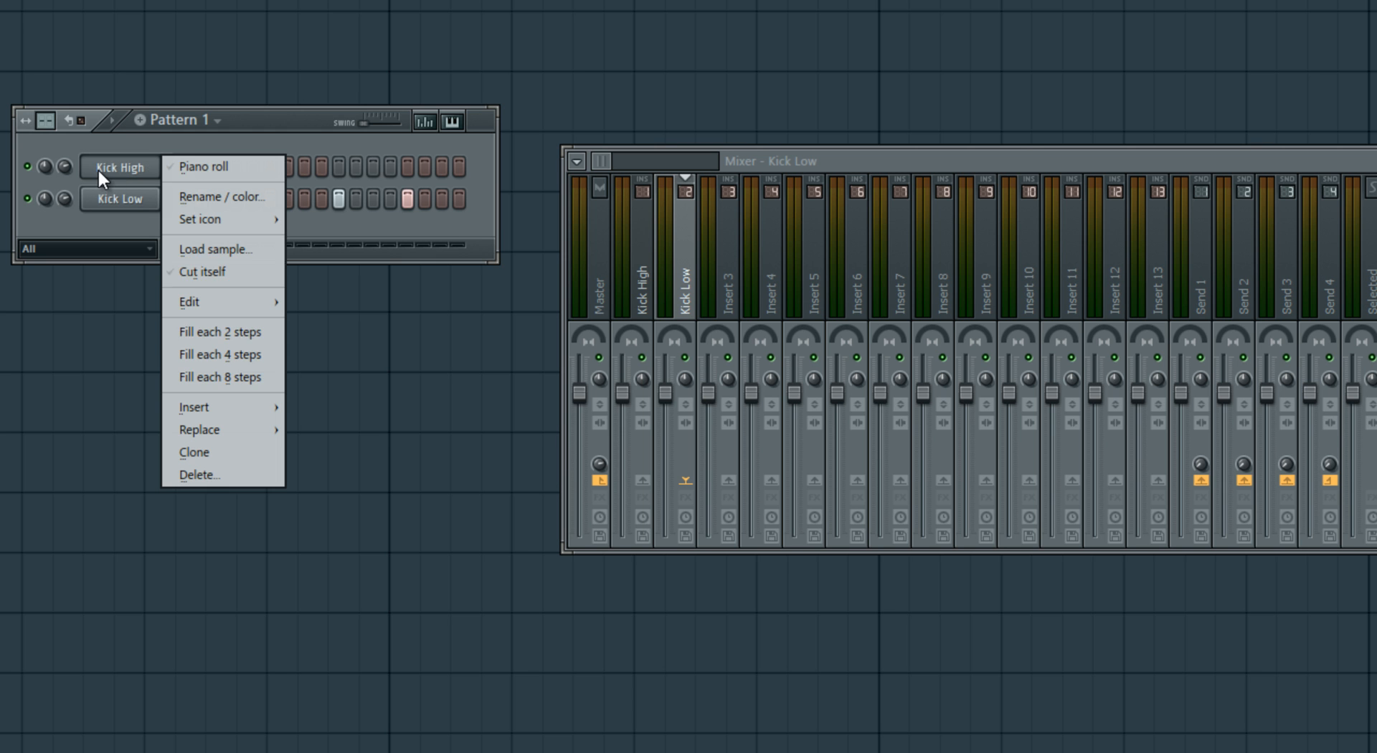
left_click(246, 351)
left_click(136, 169)
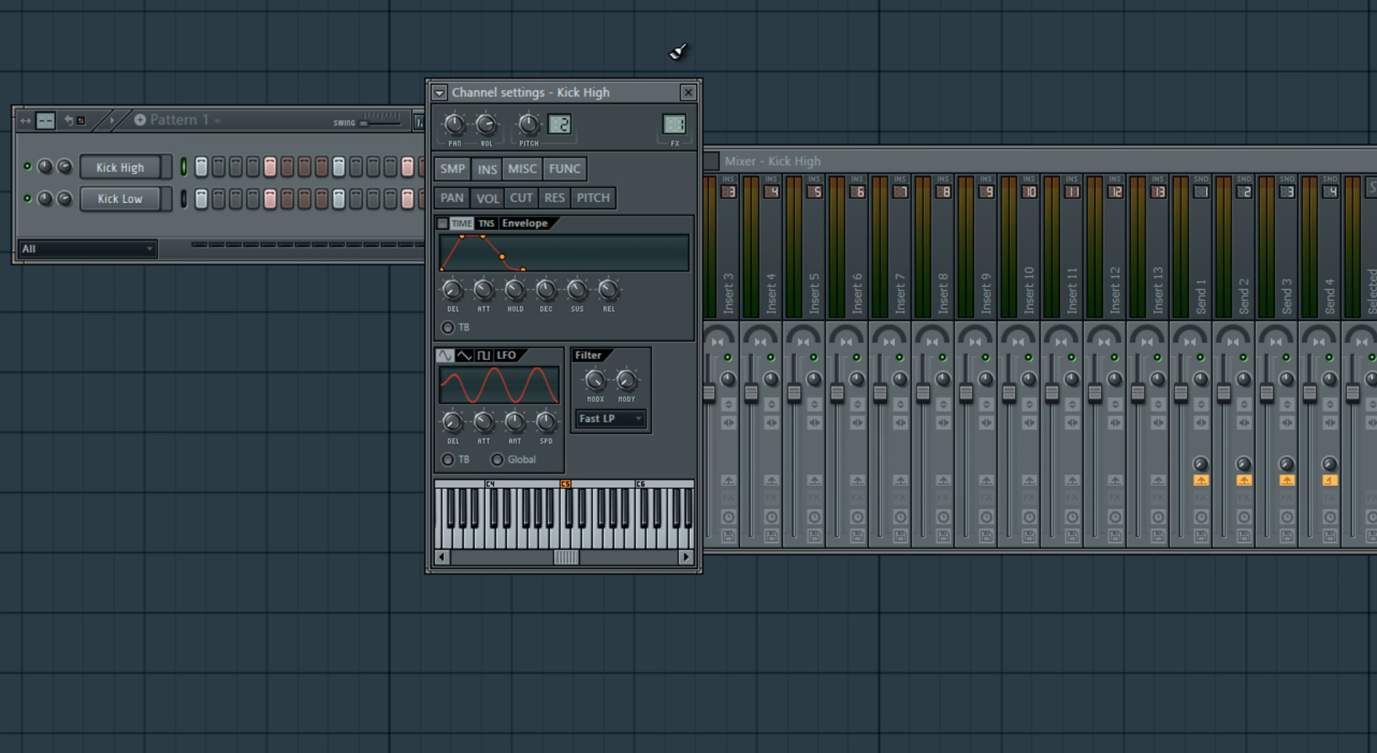
- Enable Kick High's volume envelope and reduce its attack to the minimum, checking the start of the sample waveform for reference
left_click_drag(610, 93, 526, 33)
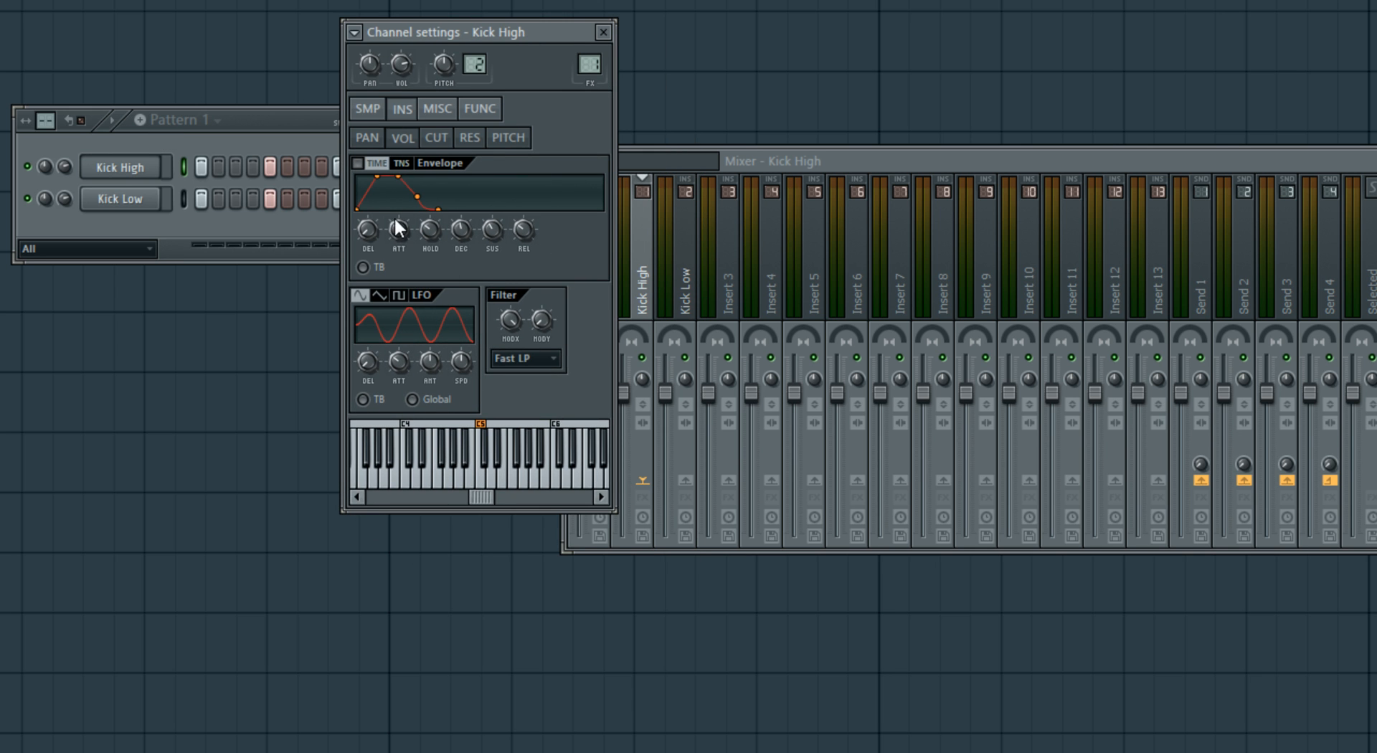
left_click_drag(398, 229, 454, 683)
left_click(367, 109)
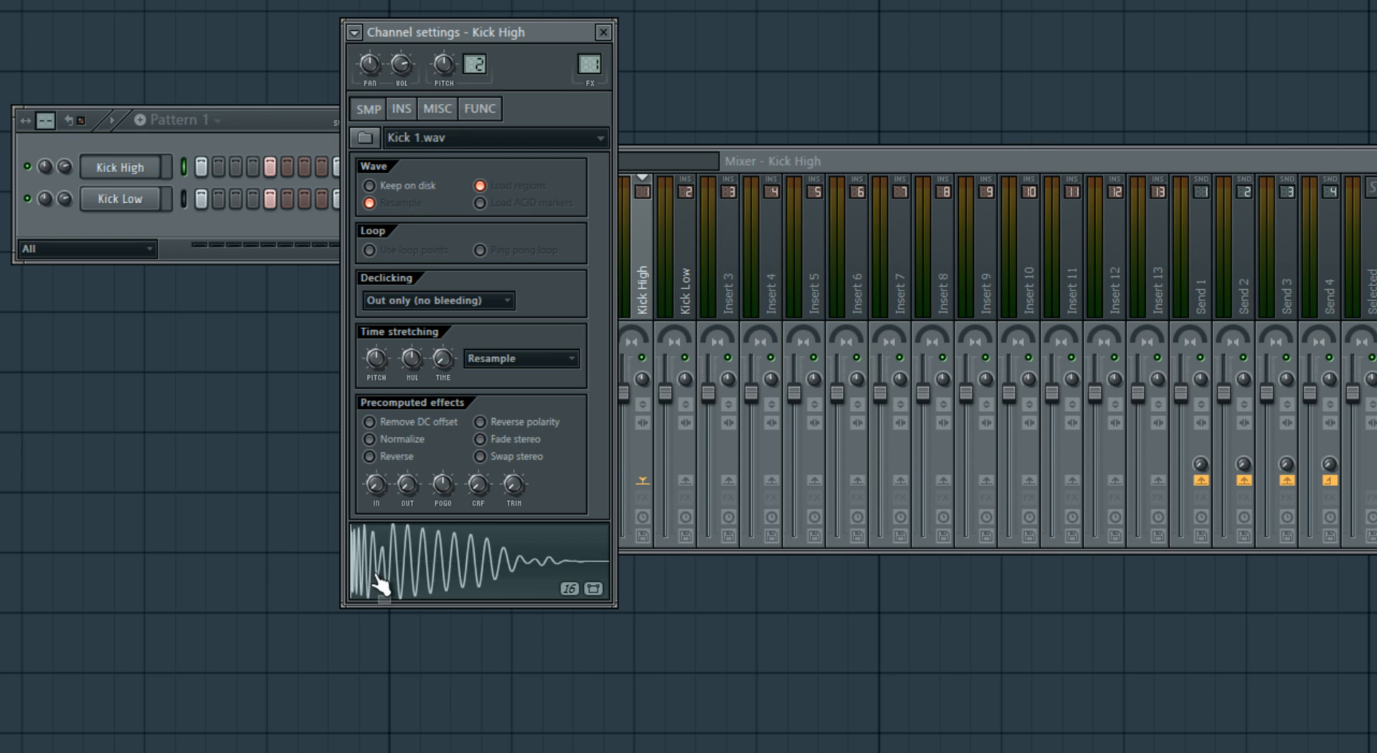
left_click(401, 109)
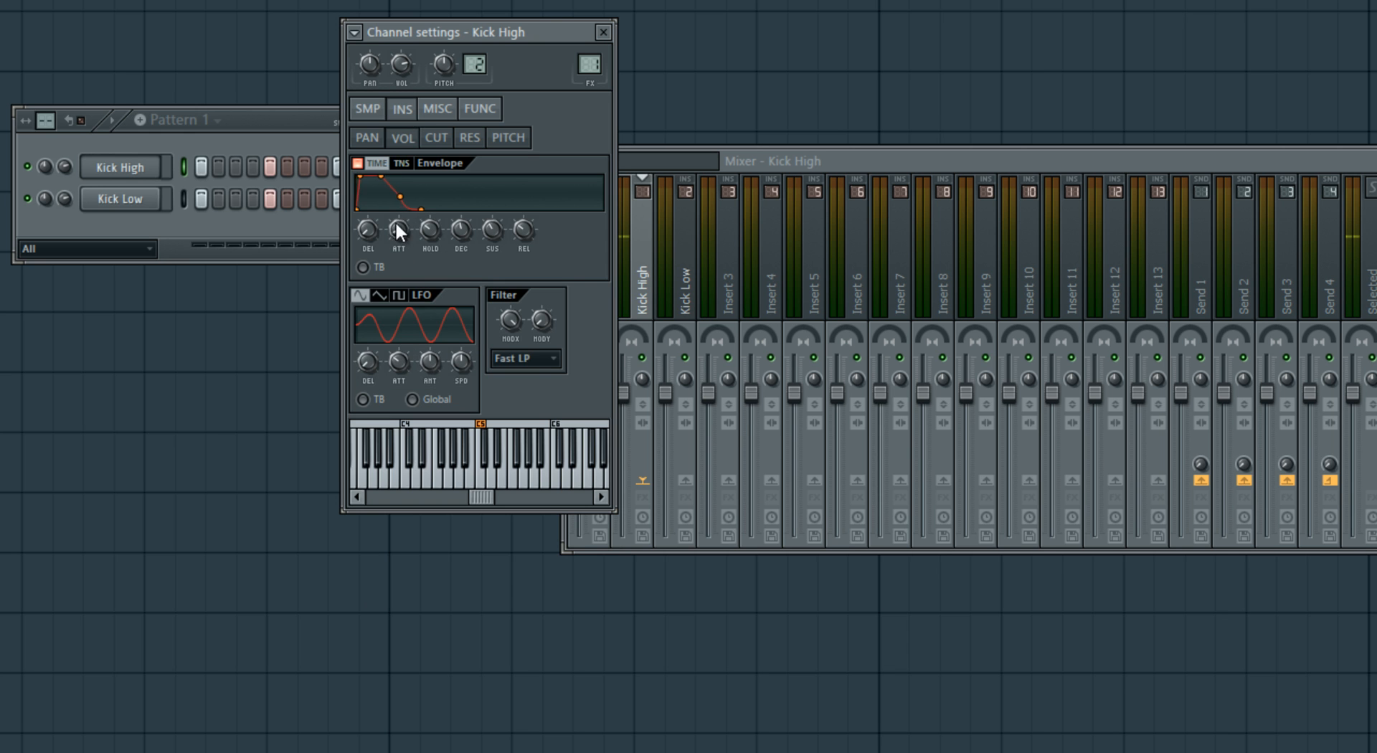
left_click(367, 109)
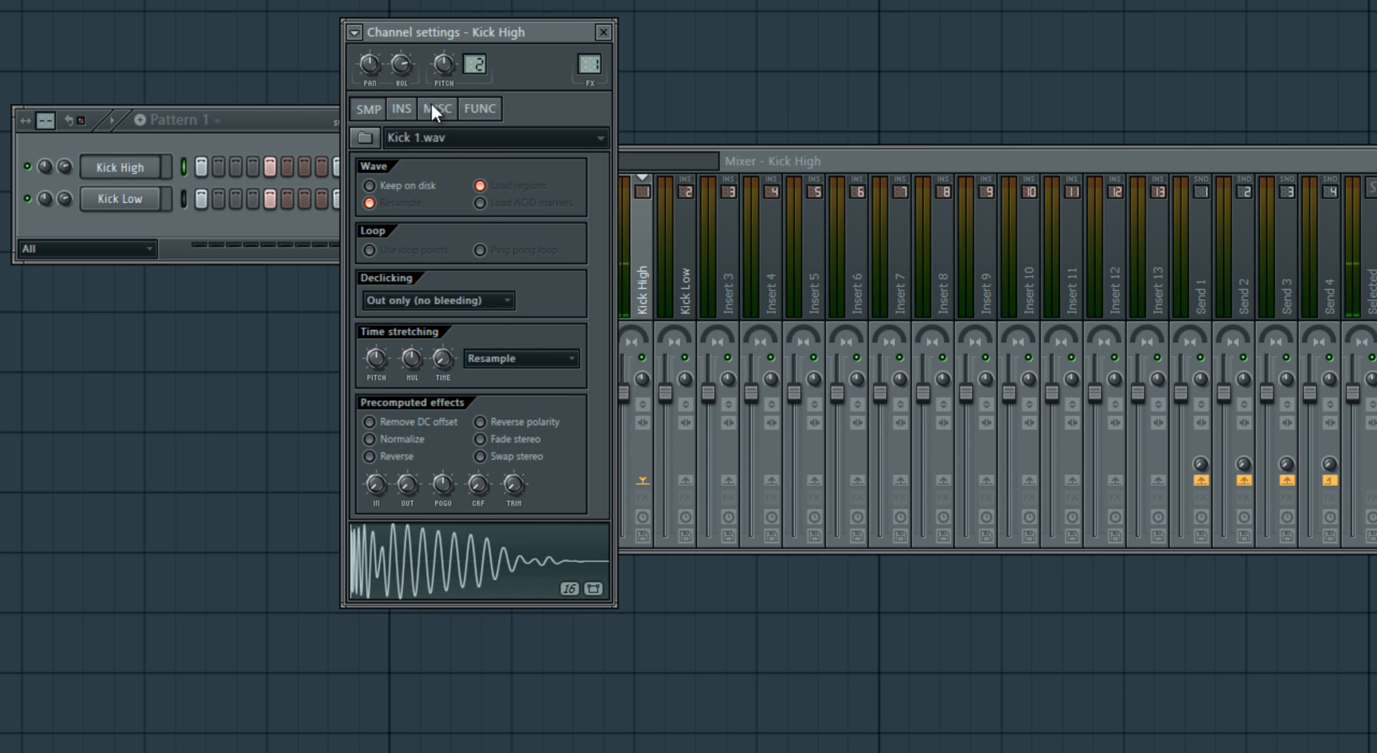
left_click(401, 109)
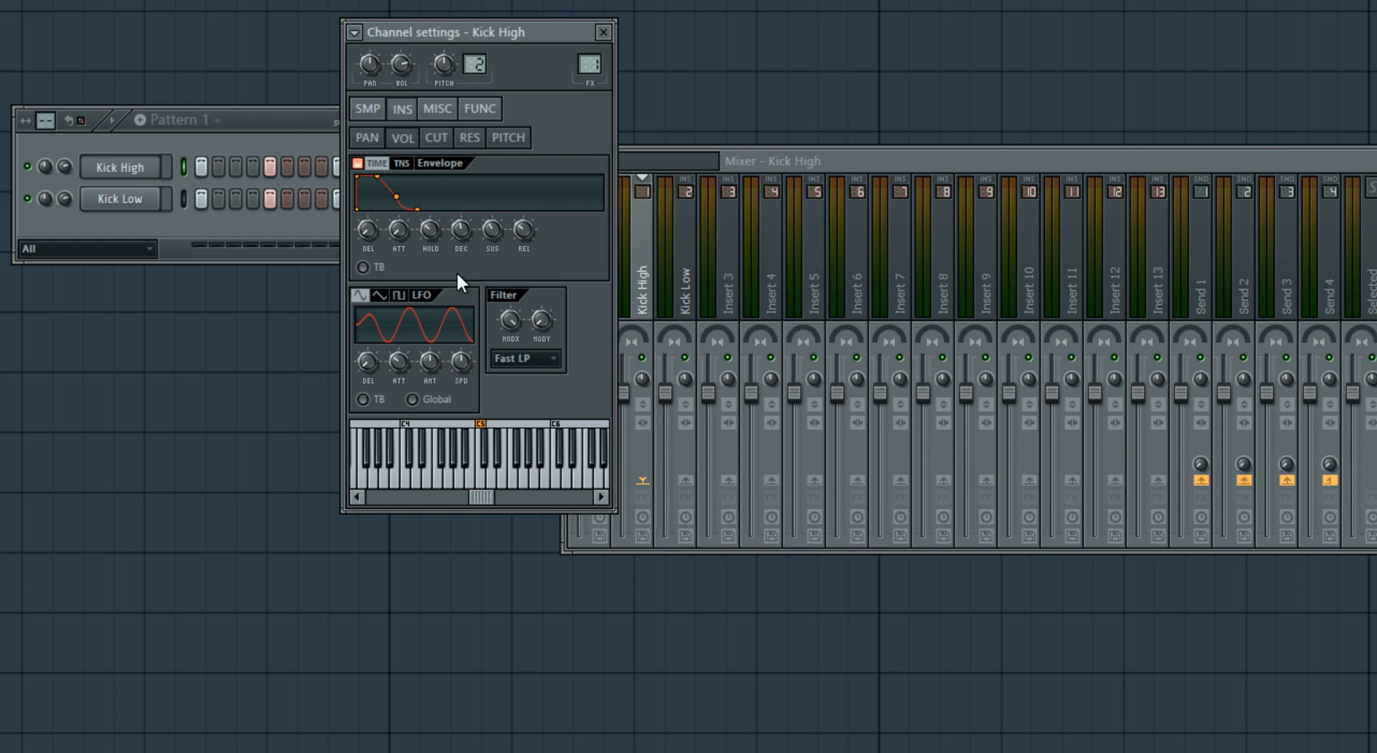
- Shorten Kick High's volume envelope to a brief click with a very short decay, auditioning it with Kick Low muted
left_click_drag(420, 226, 466, 276)
left_click(28, 198)
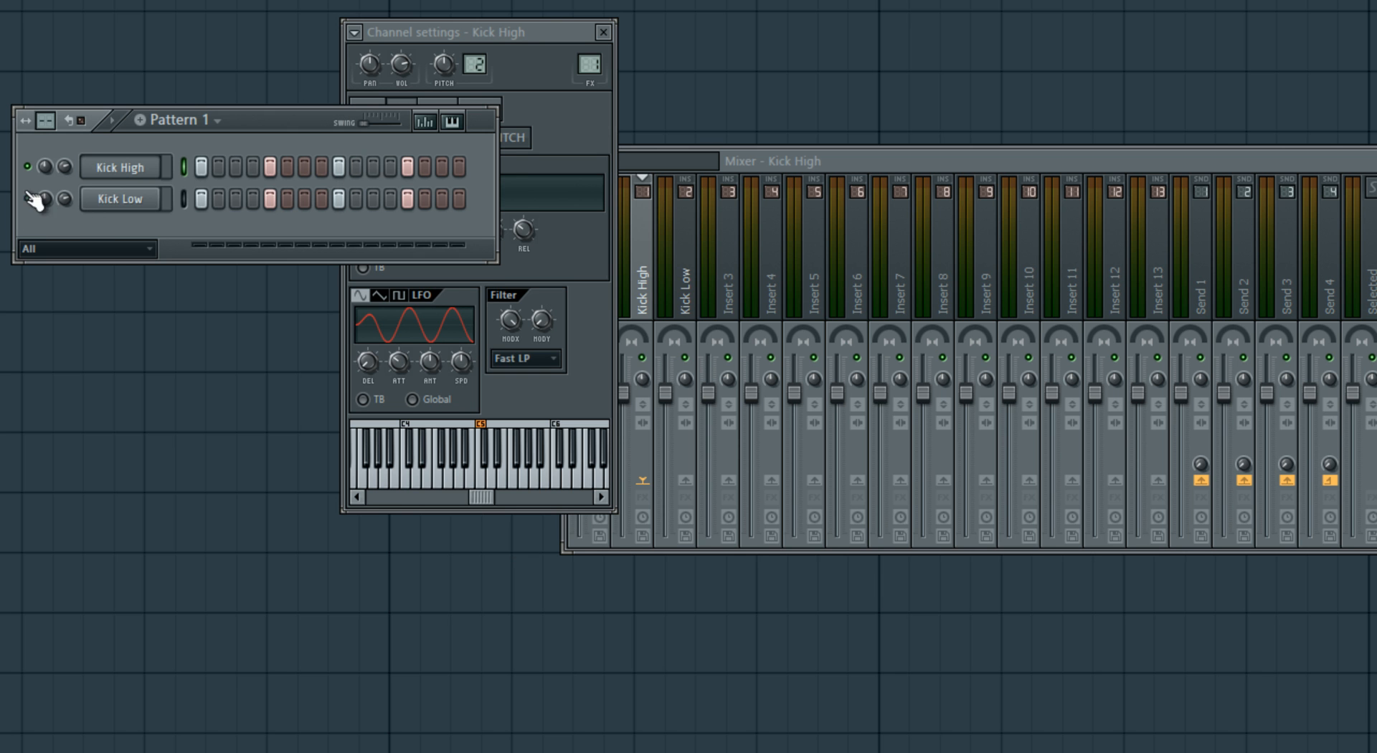
key("space")
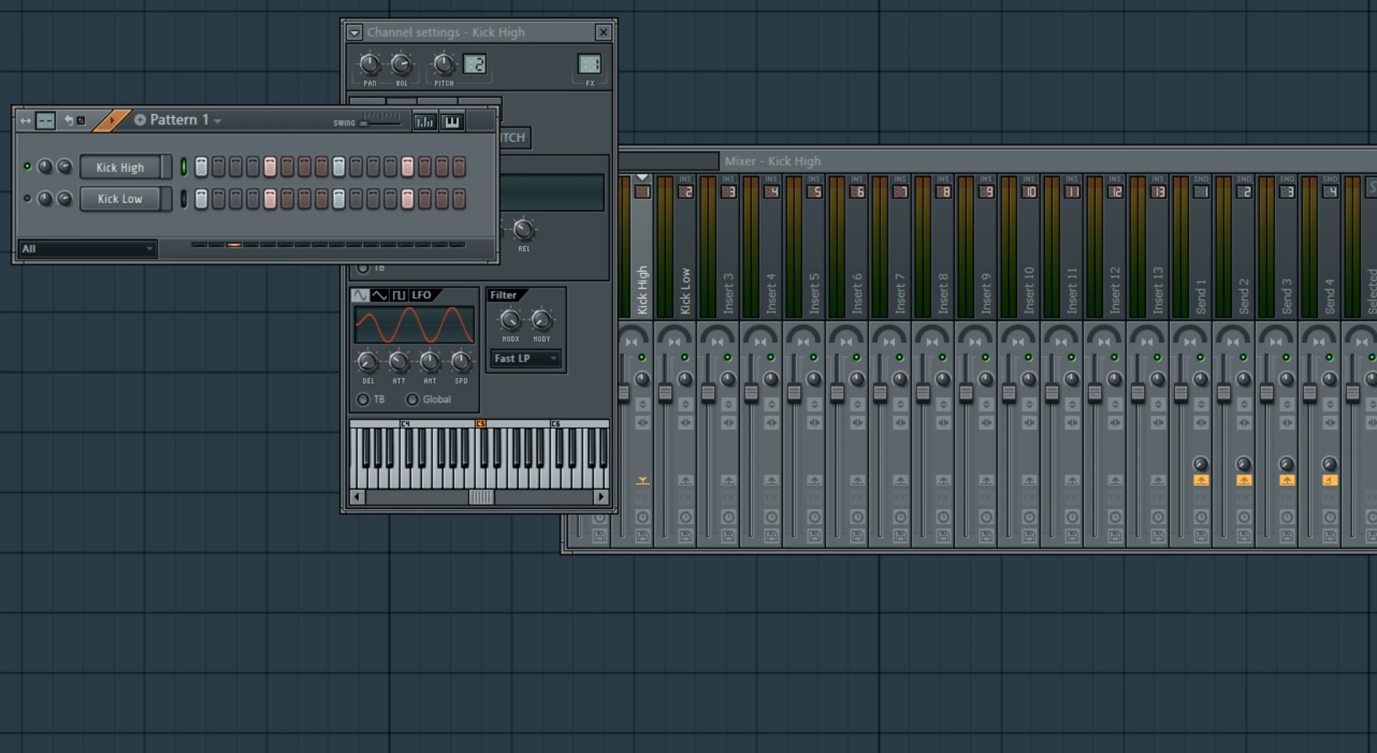
left_click_drag(545, 39, 760, 53)
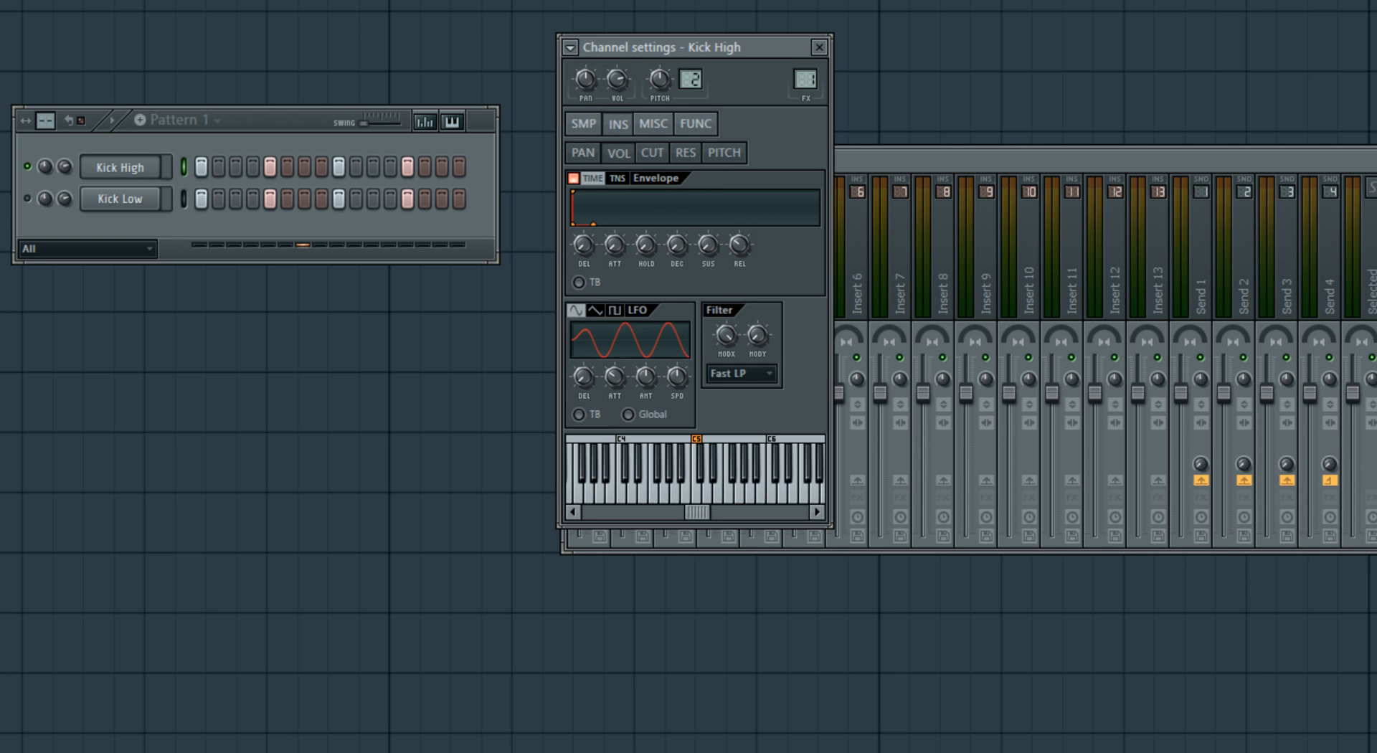
key("space")
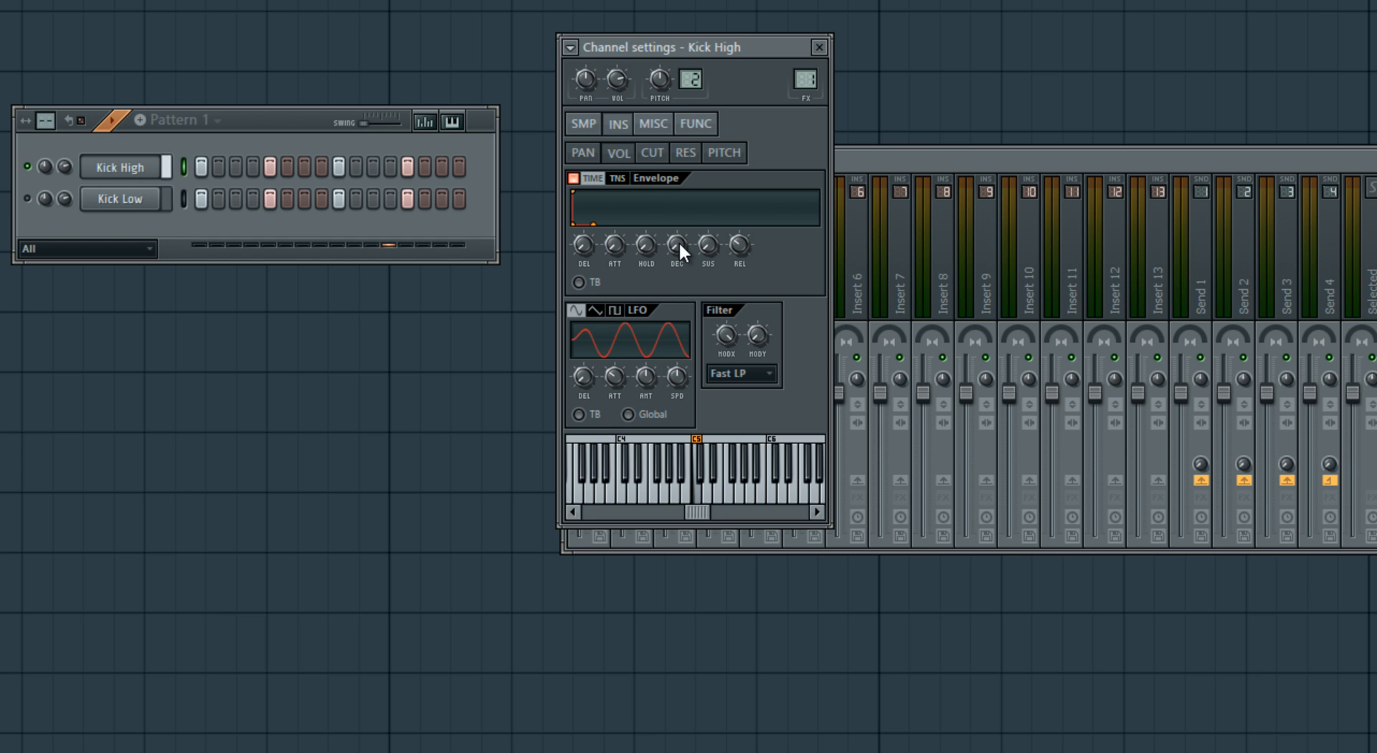
left_click_drag(677, 236, 674, 230)
key("space")
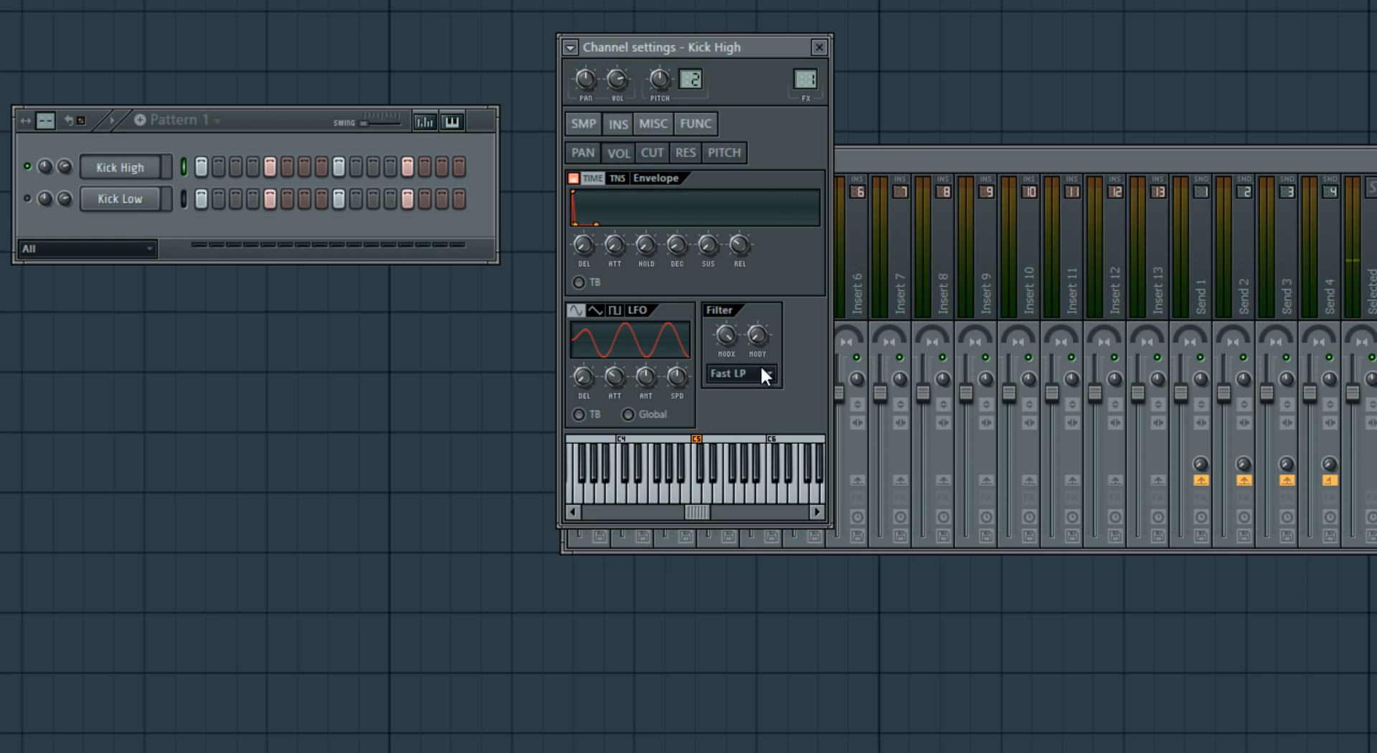
left_click(27, 199)
key("space")
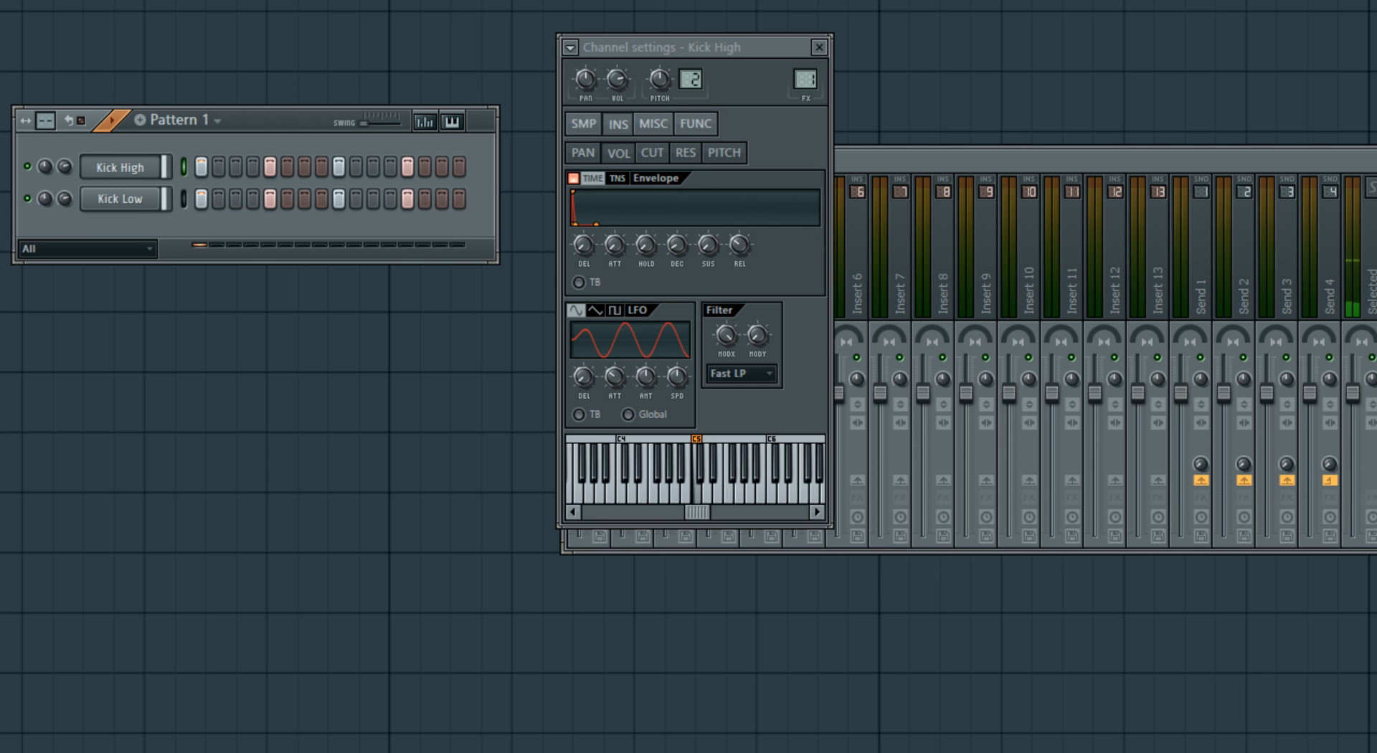
left_click(818, 47)
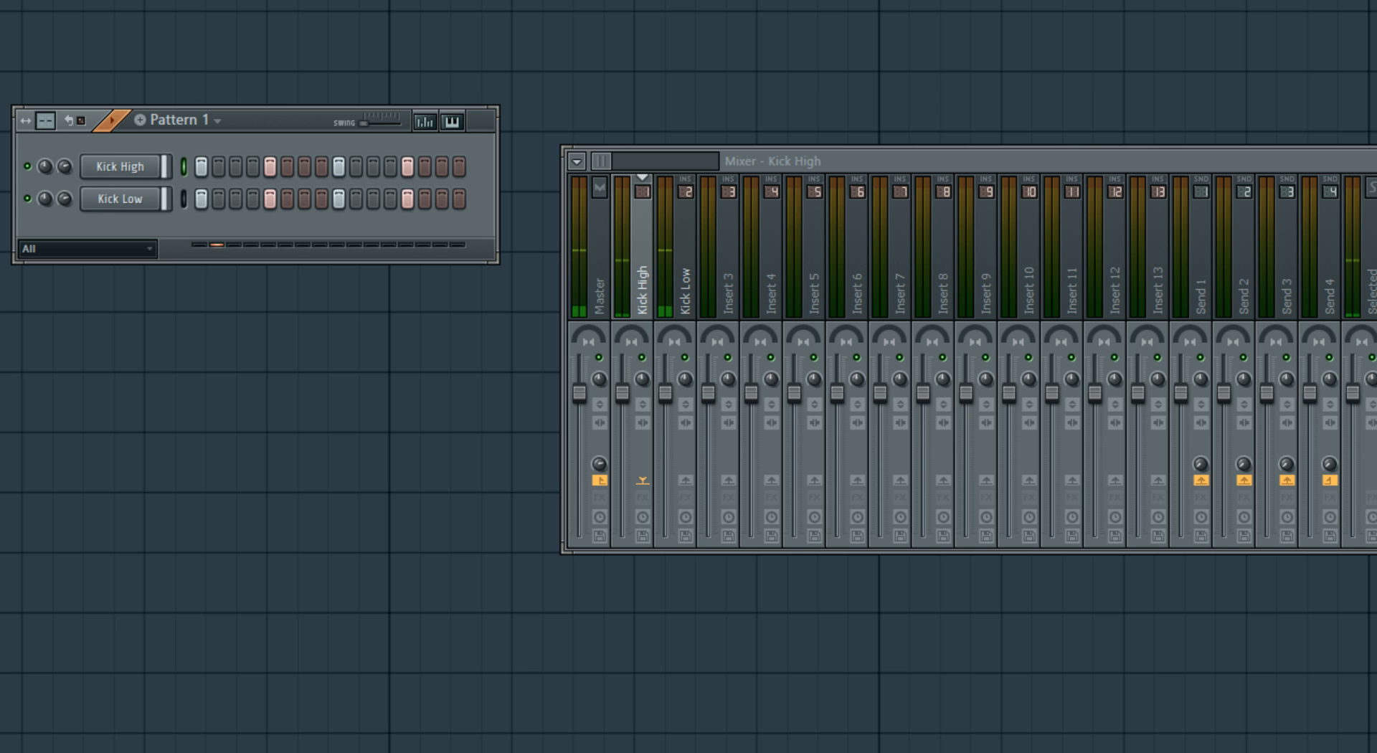
key("space")
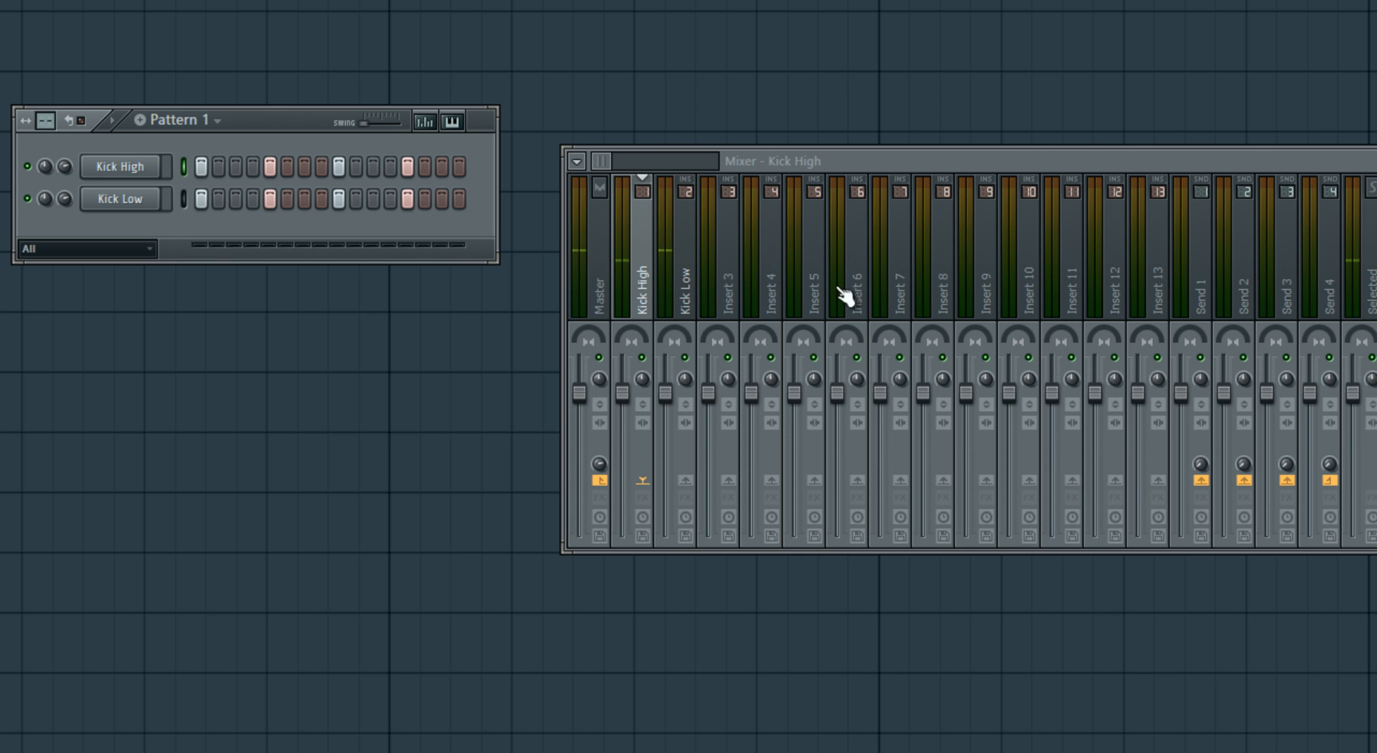
- Rearrange the windows and load Fruity Parametric EQ 2 into the first effect slot of the Kick High mixer track
left_click_drag(1145, 149, 1001, 166)
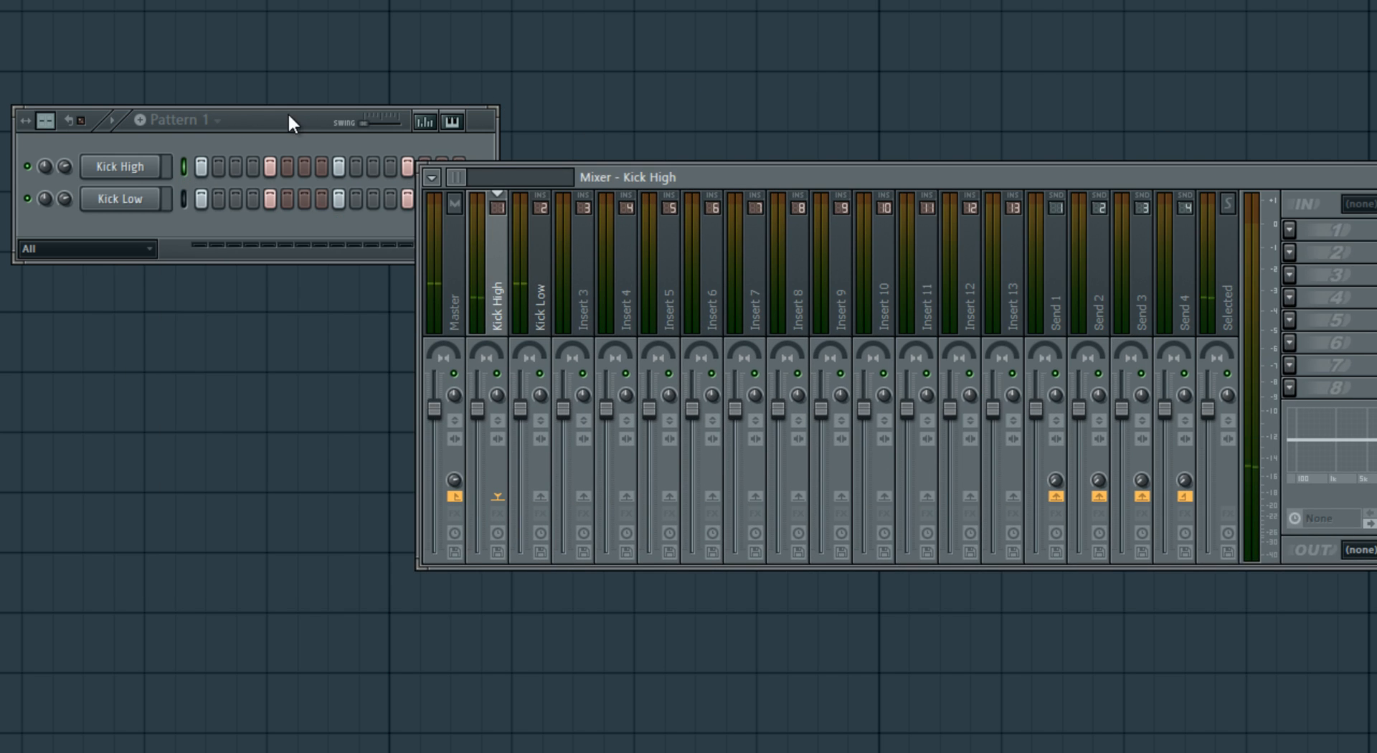
left_click_drag(229, 118, 287, 78)
left_click(833, 184)
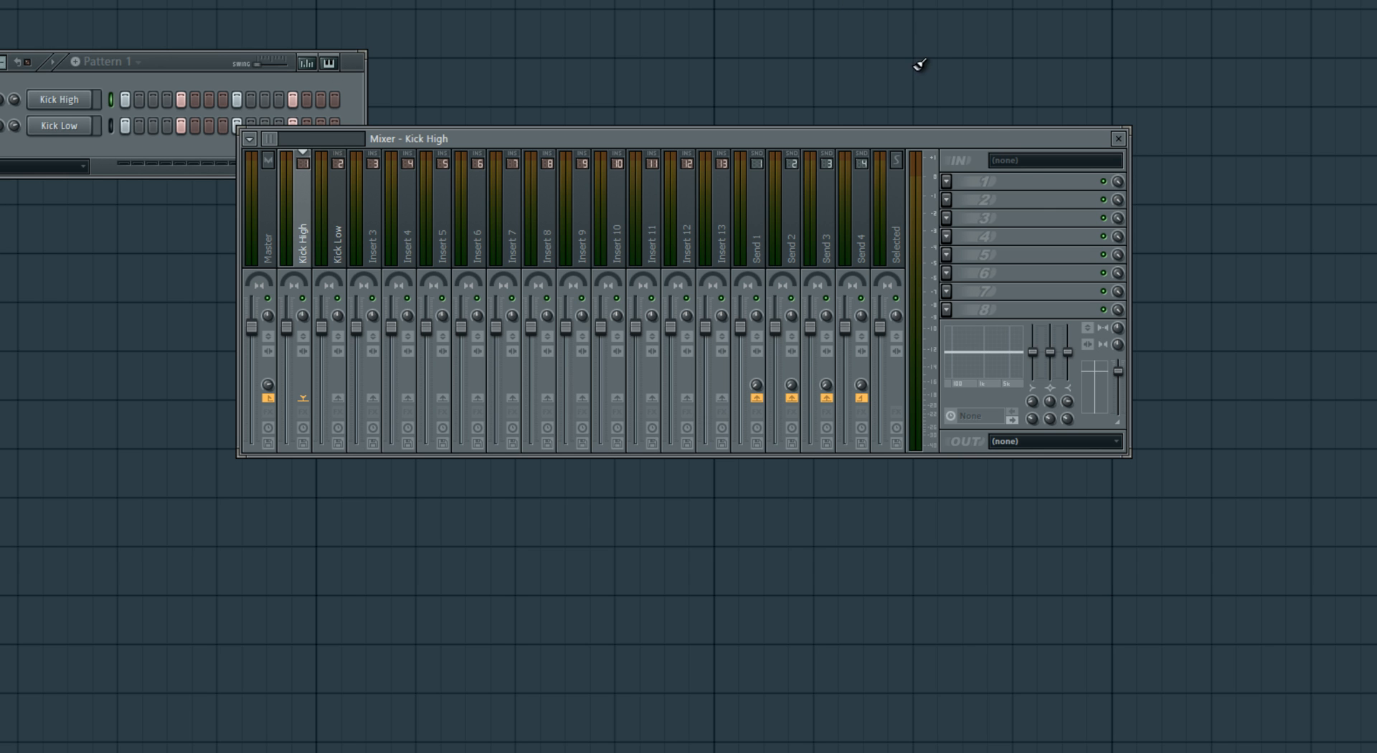
left_click(950, 181)
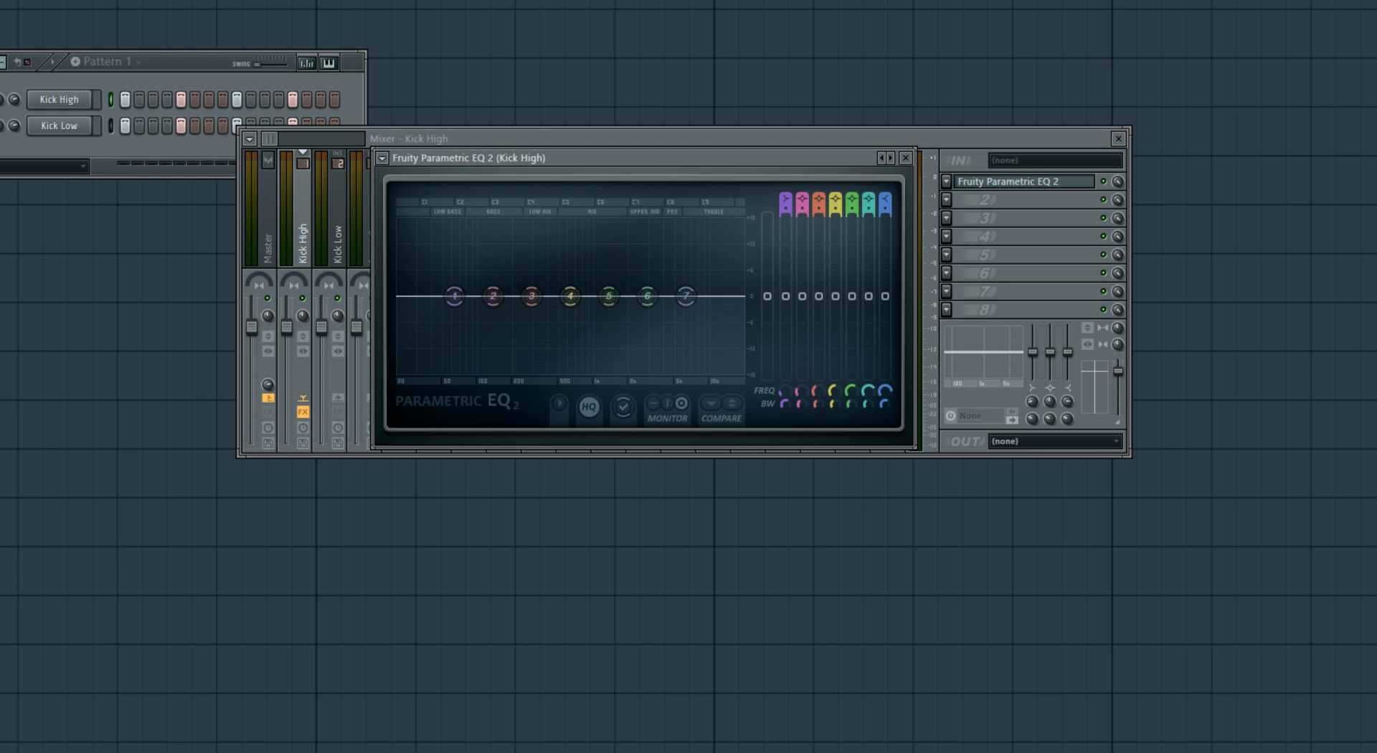
- Set band 1 of Kick High's EQ to a steep high pass that cuts the lows, and lower band 3 slightly
right_click(455, 296)
left_click(535, 361)
right_click(455, 296)
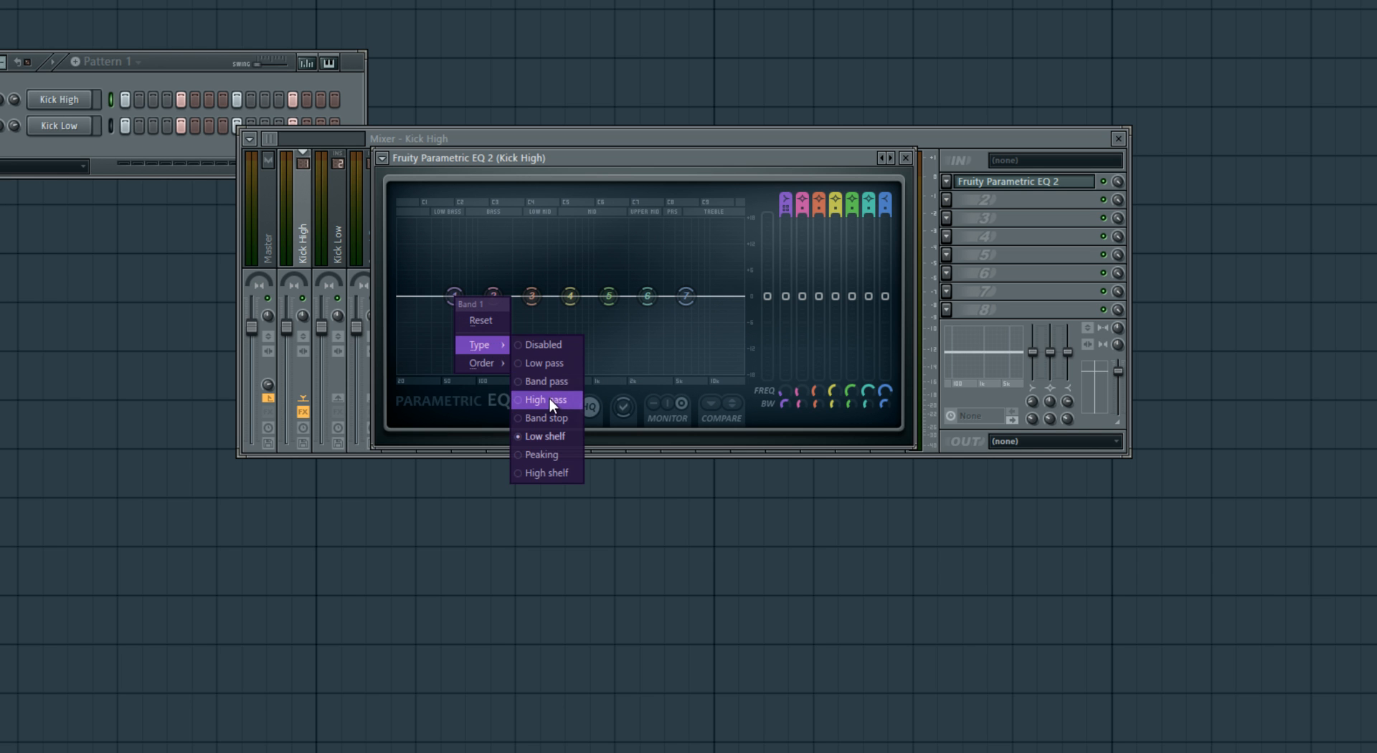
left_click(550, 401)
left_click_drag(453, 299, 531, 314)
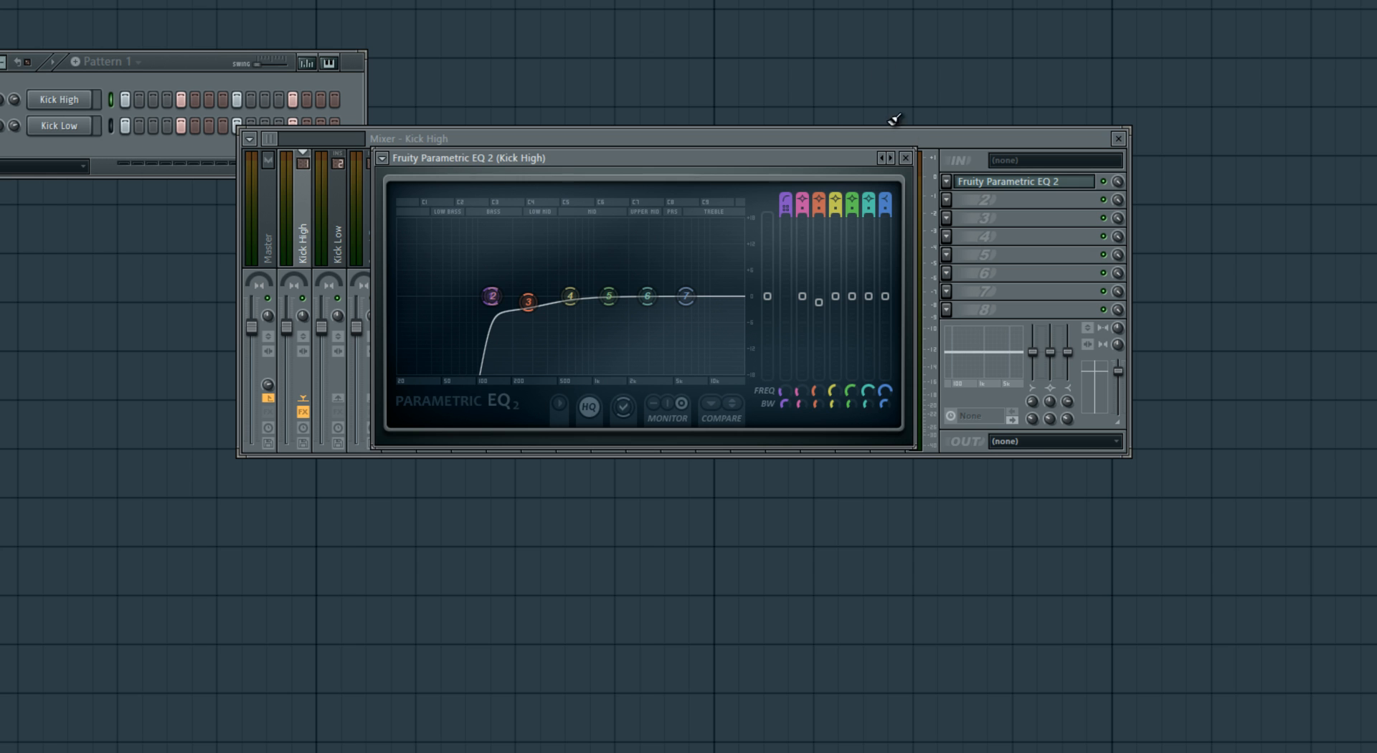
- Load Fruity Parametric EQ 2 into the Kick Low mixer track's first effect slot and play the pattern to view its spectrum
left_click(344, 213)
left_click(947, 180)
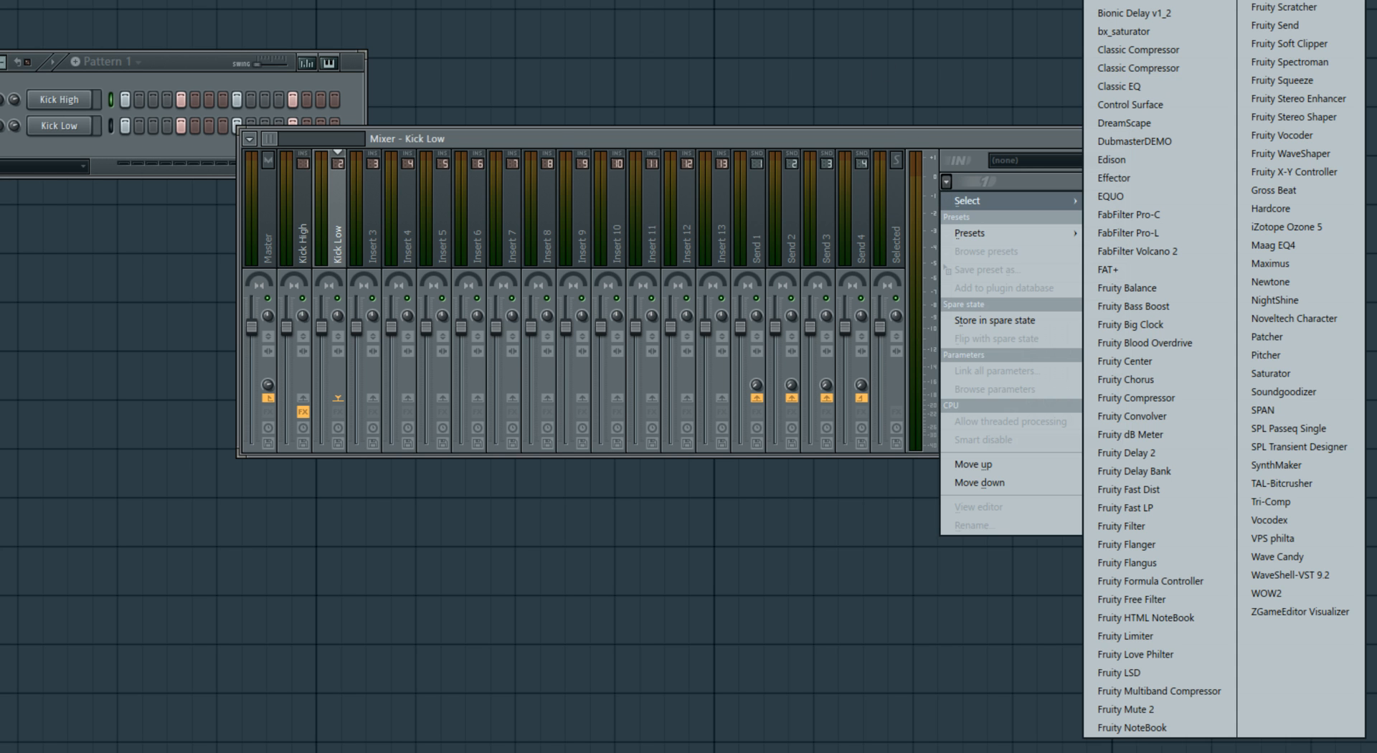
left_click(1286, 1)
left_click_drag(296, 51, 480, 85)
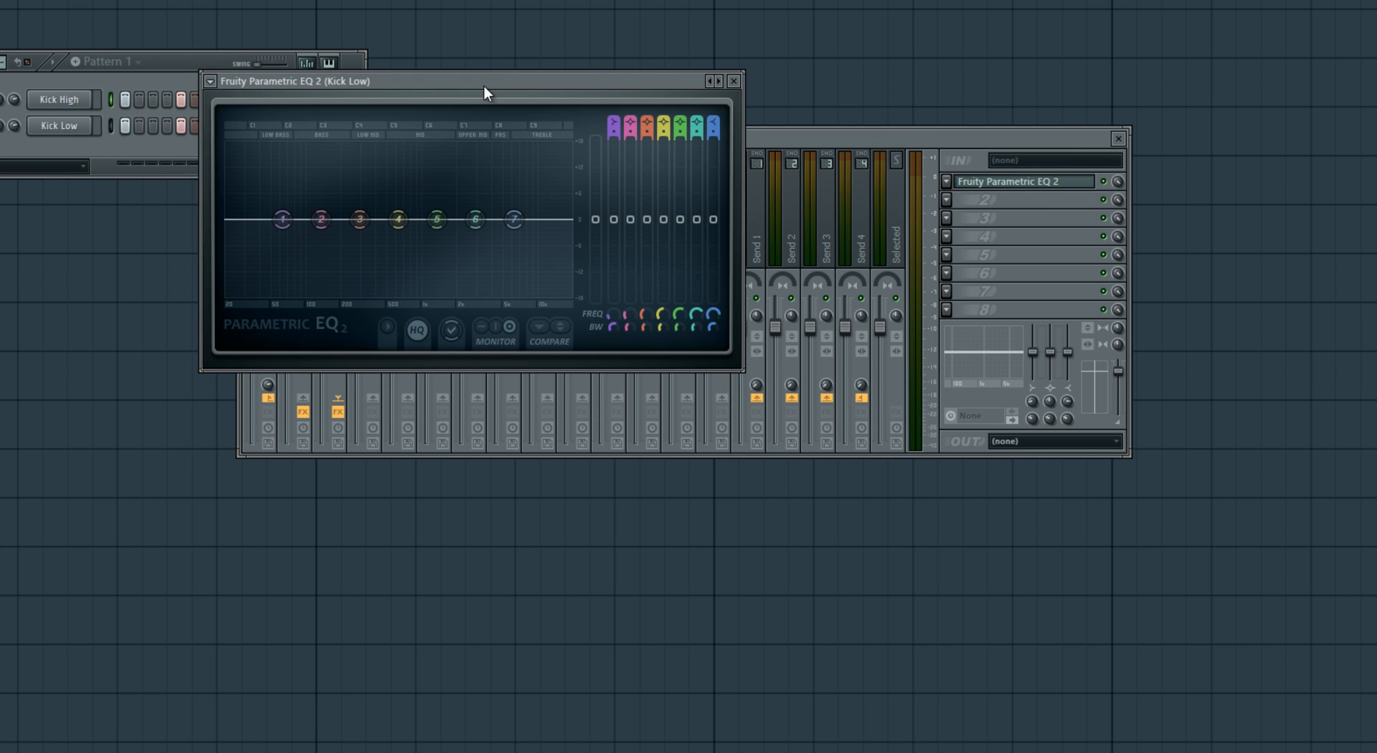
key("space")
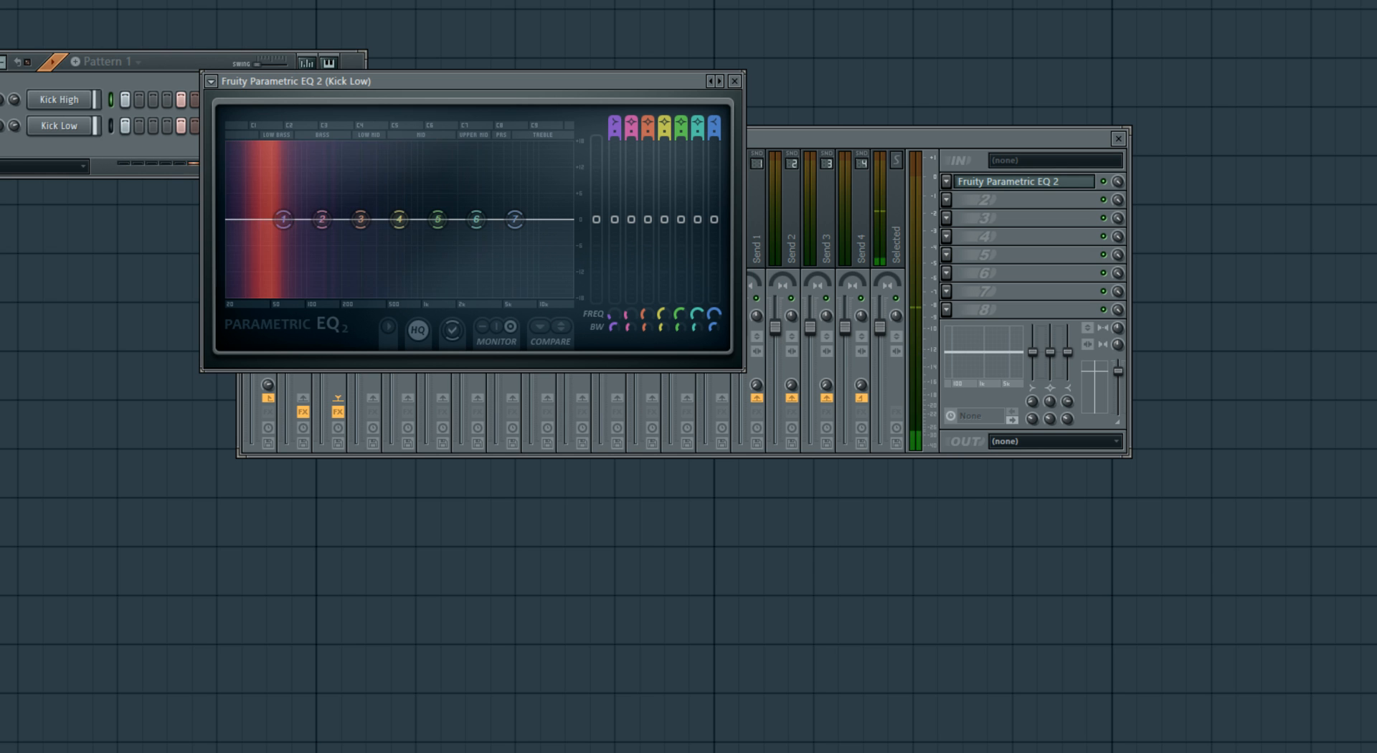
key("space")
- Set band 7 of Kick Low's EQ to a steep low pass moved beside band 5, lower band 4, audition it, and close the EQ
right_click(515, 218)
mouse_move(552, 264)
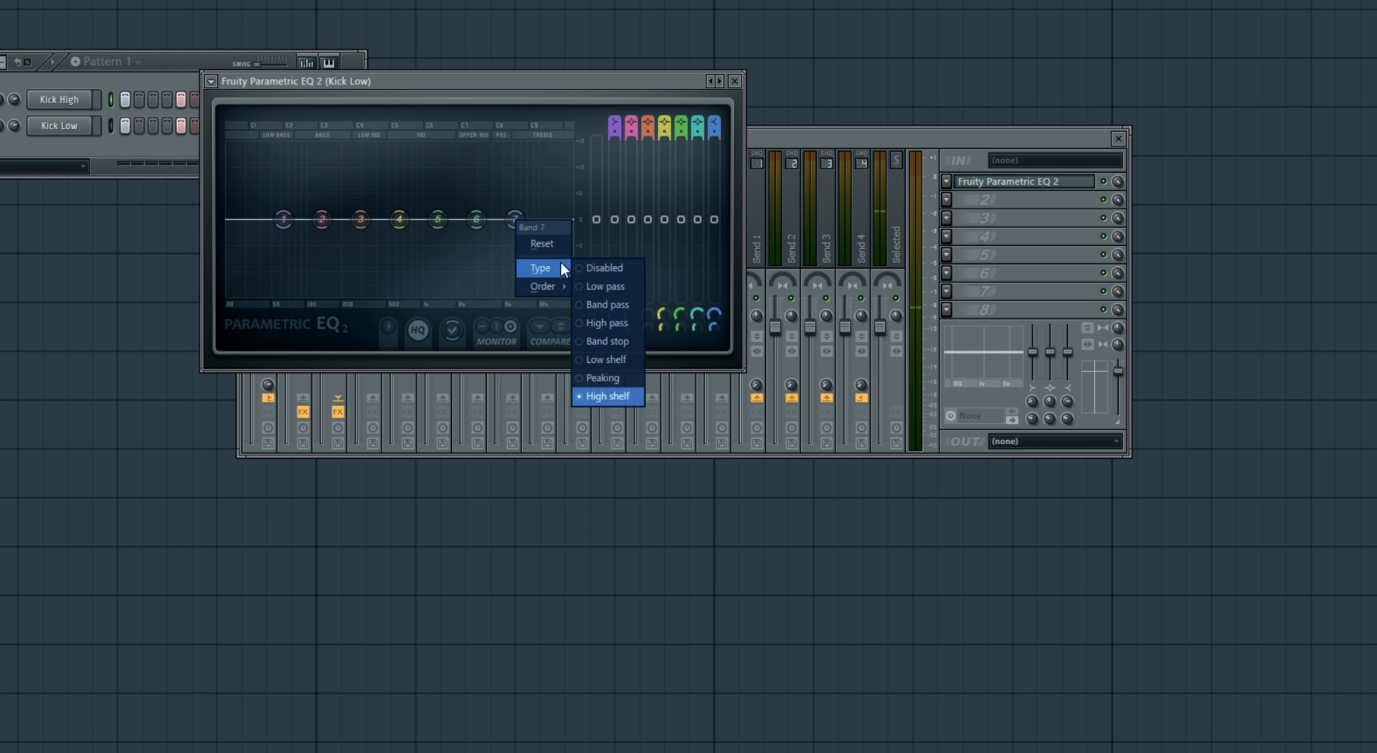
left_click(602, 285)
right_click(514, 219)
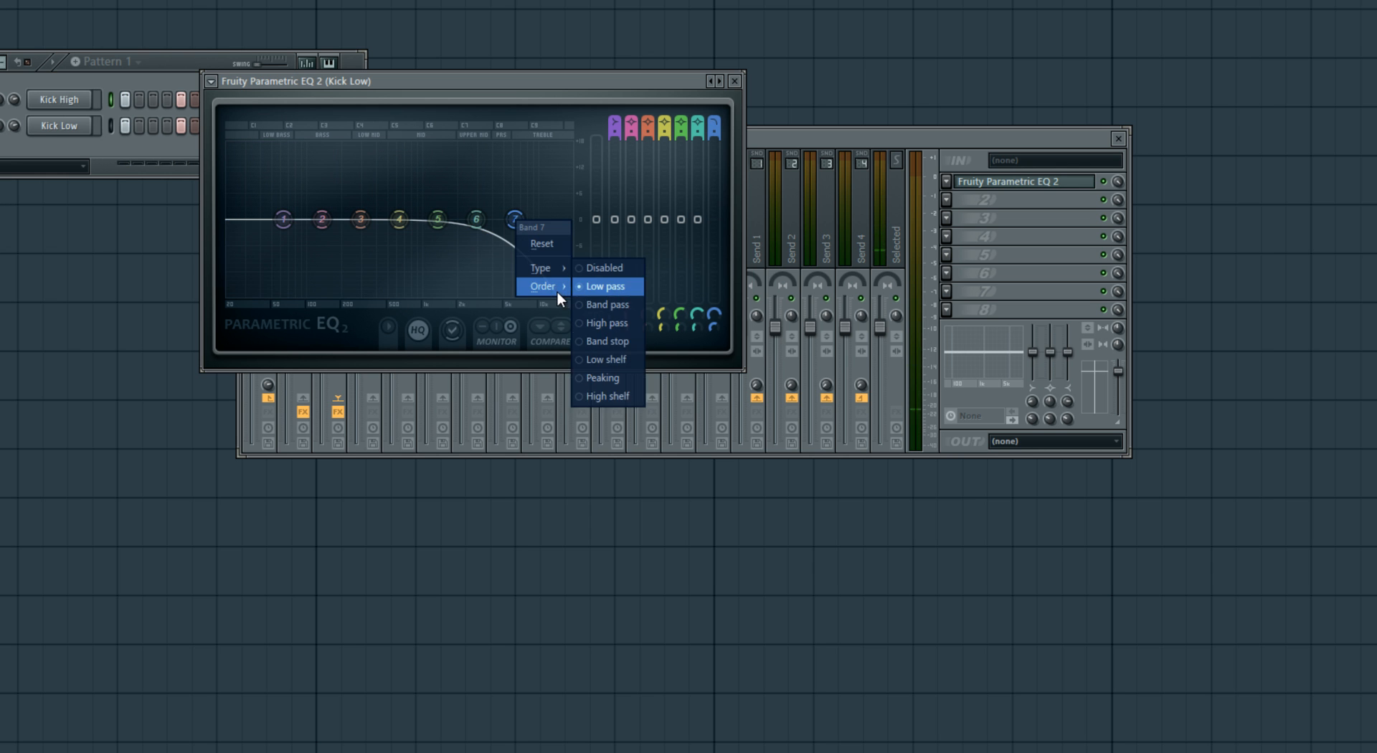
left_click(589, 286)
left_click_drag(514, 220, 440, 226)
key("space")
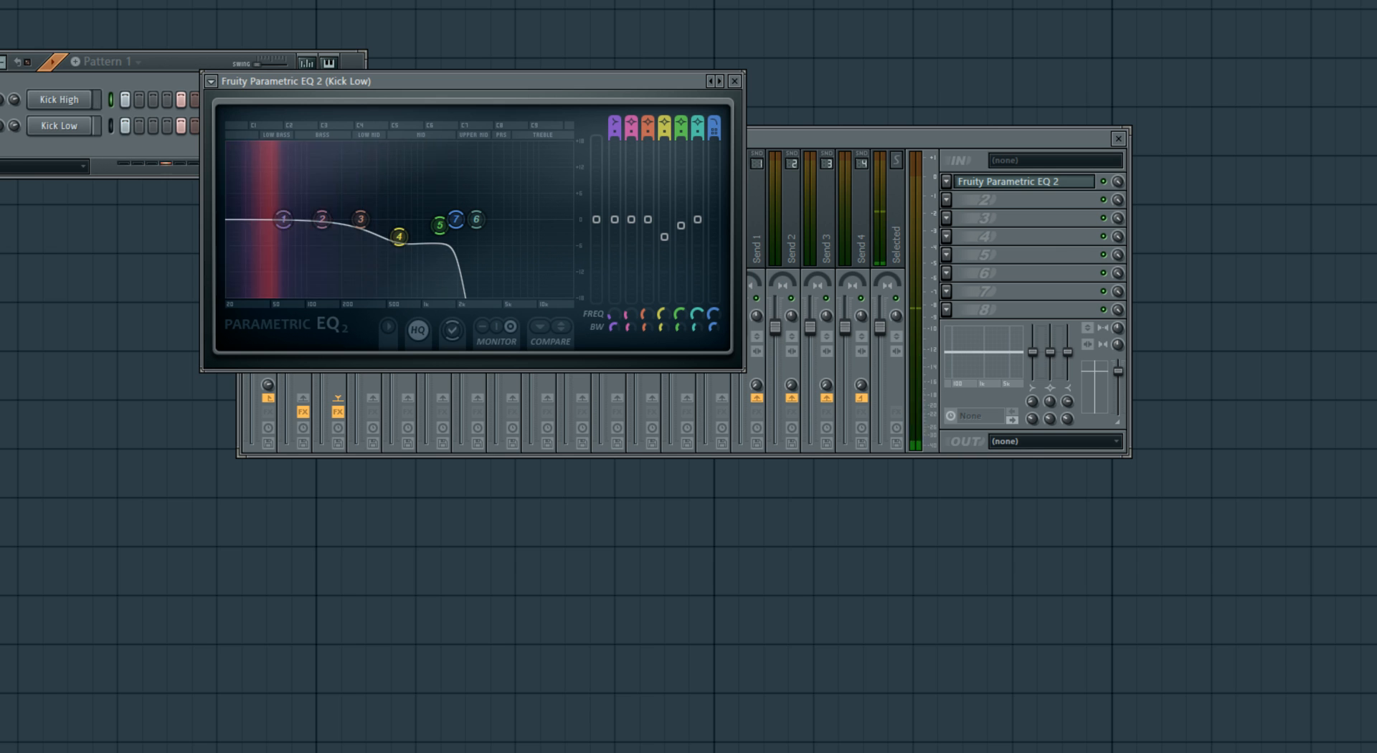
key("space")
left_click(733, 81)
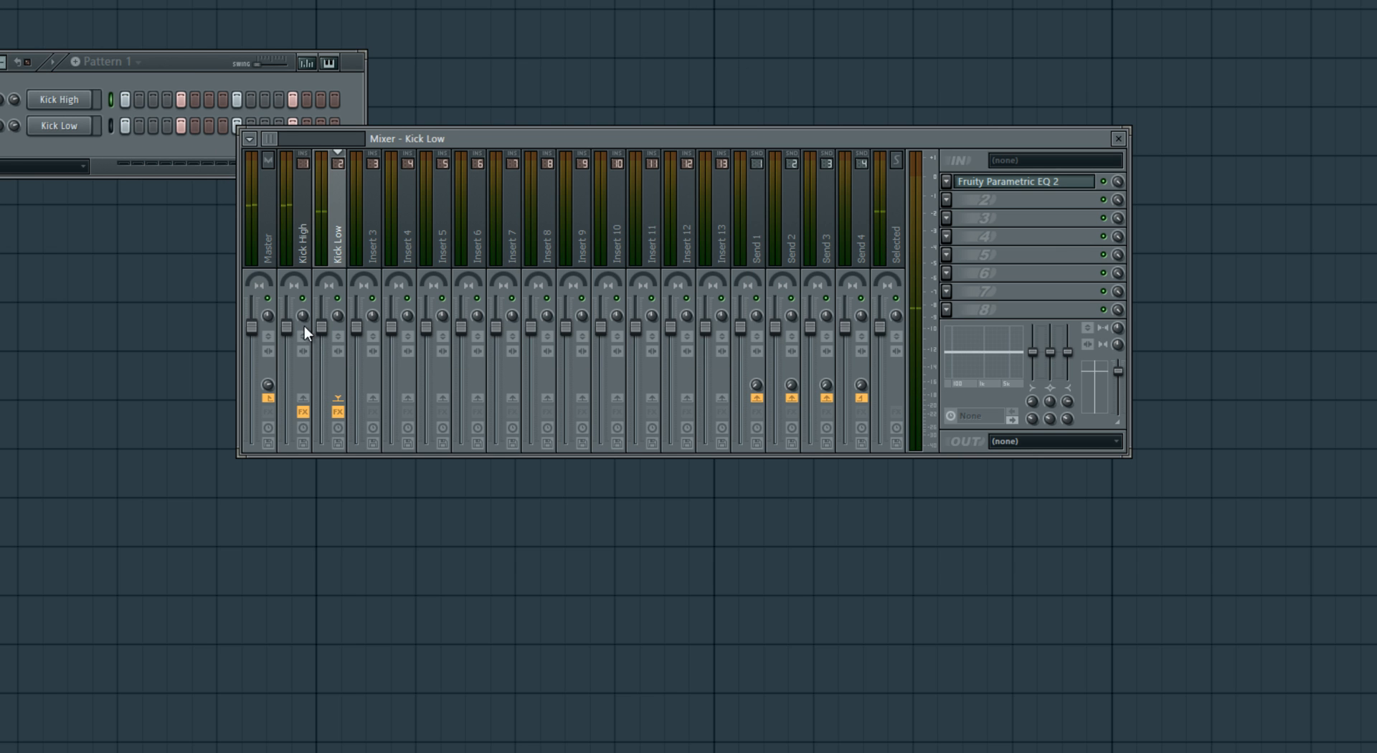
- Lower the Kick High mixer track's volume slightly
left_click_drag(296, 327, 302, 337)
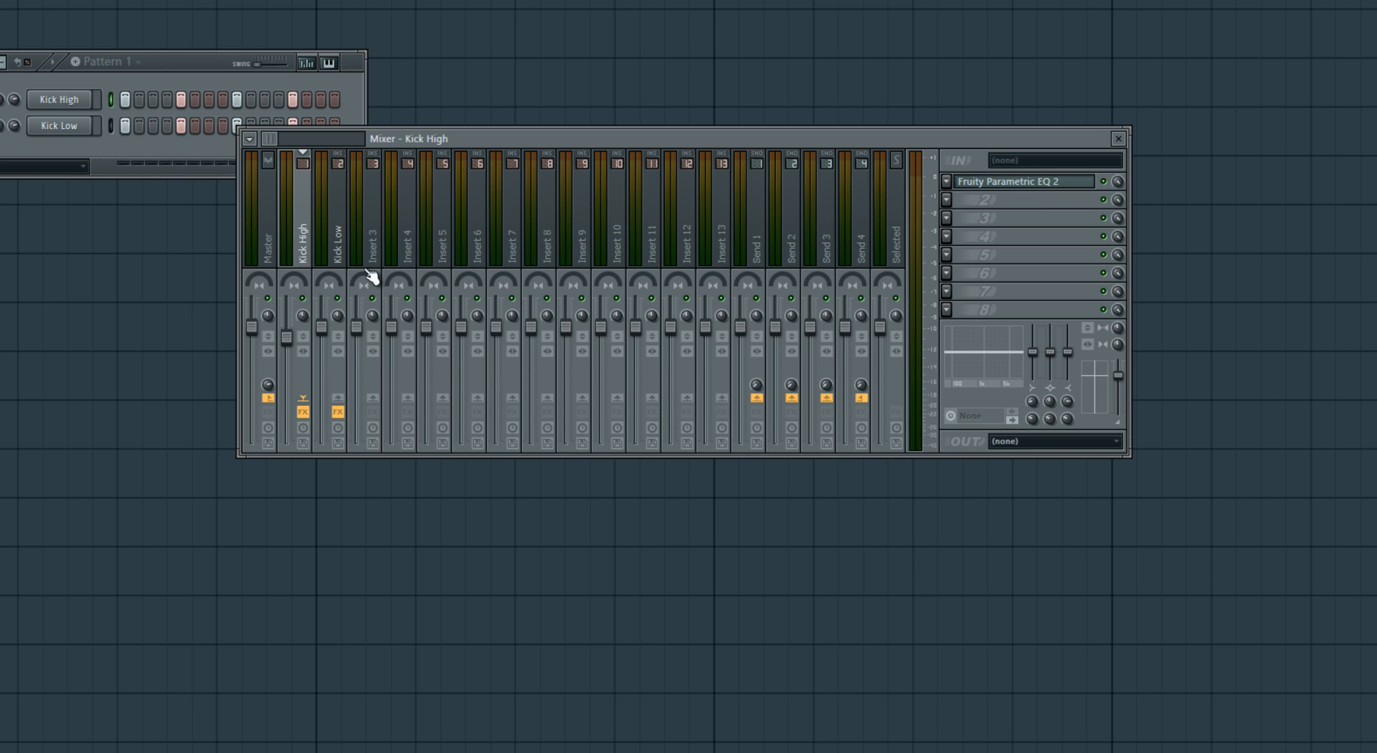
left_click(374, 256)
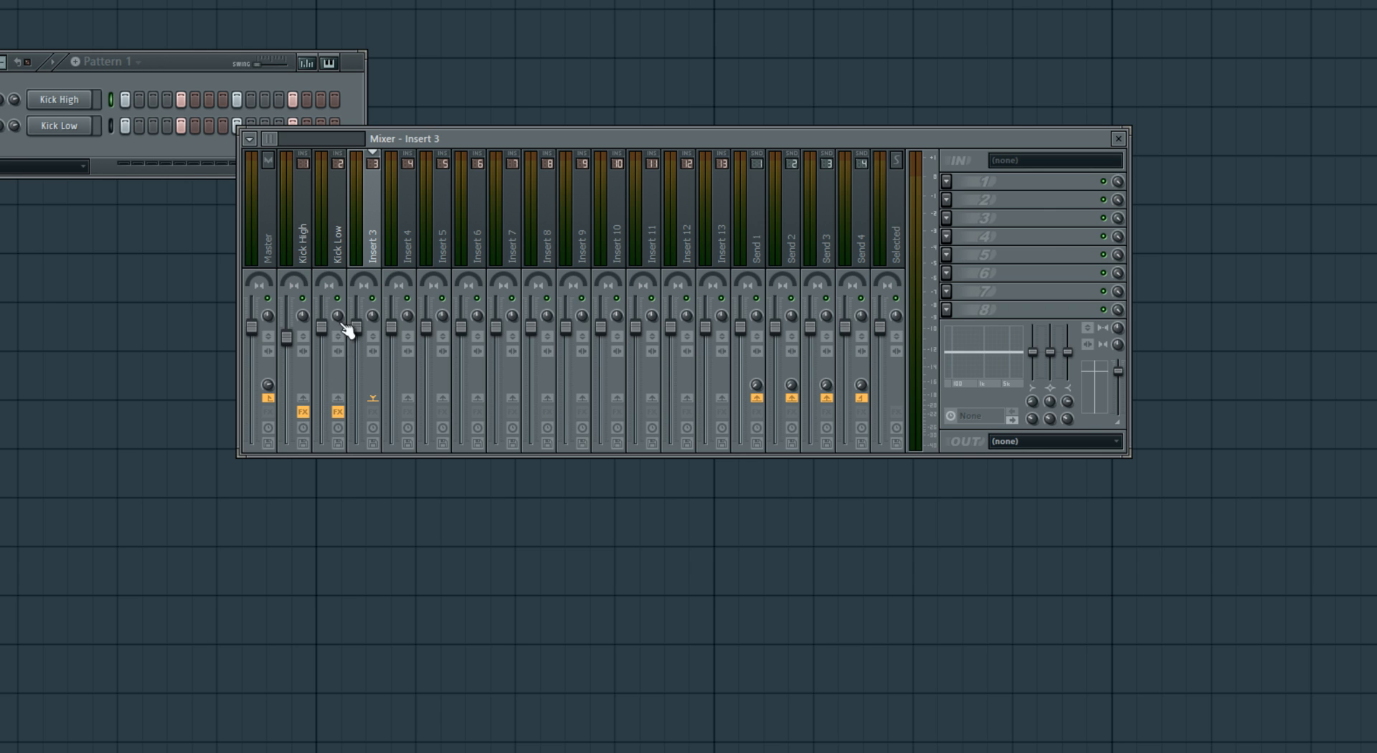
left_click(342, 228)
left_click(307, 228)
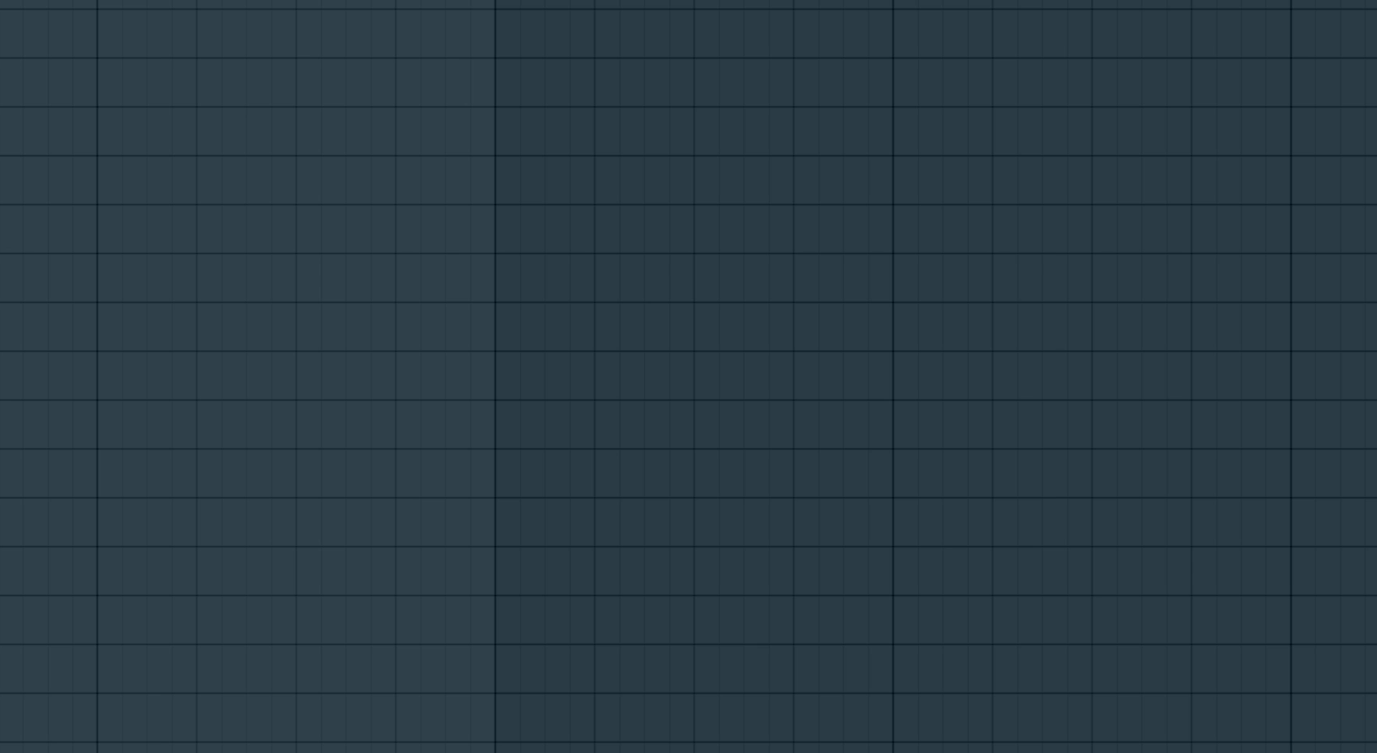
- Place four back-to-back Pattern 1 clips on Track 1 of the playlist, covering bars 5 to 8
scroll(688, 377, "down", 3)
left_click_drag(358, 3, 1004, 3)
right_click(1119, 2)
right_click(458, 3)
right_click(817, 4)
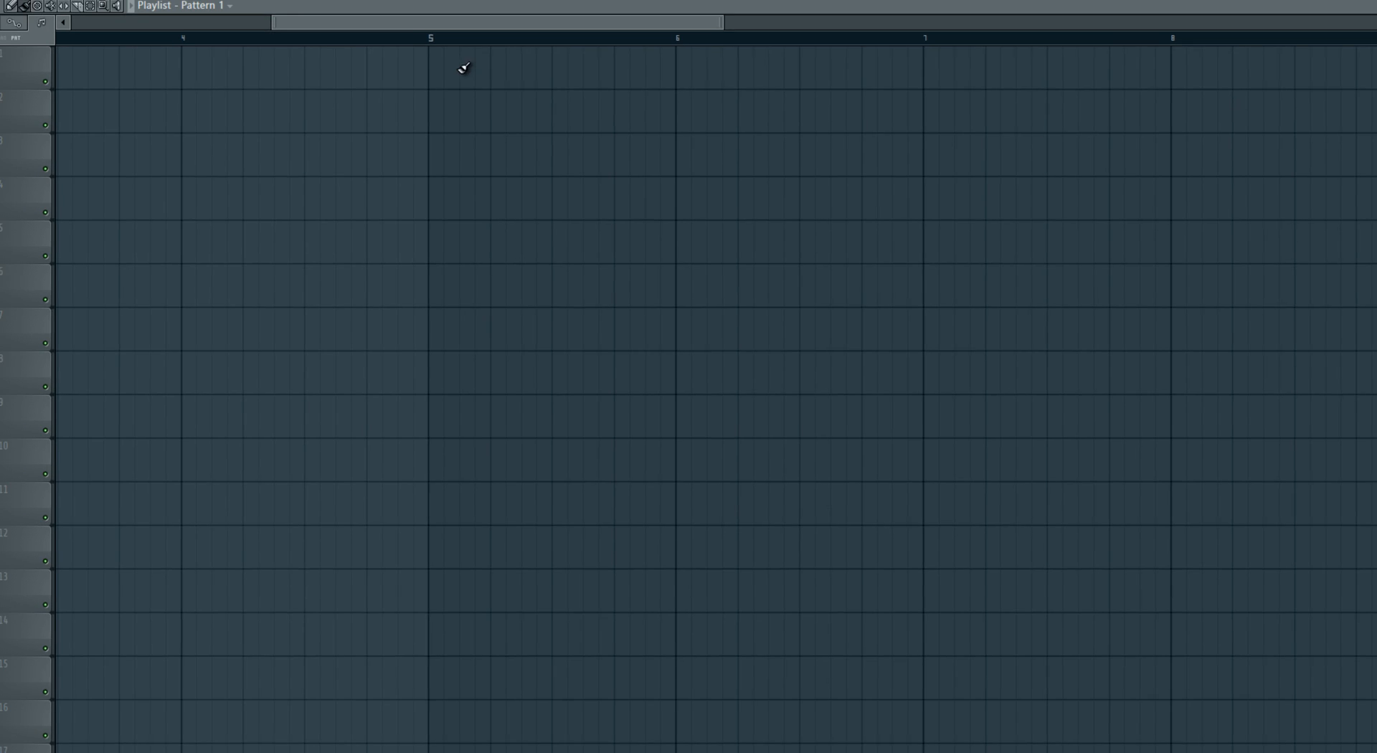
left_click_drag(463, 68, 1223, 47)
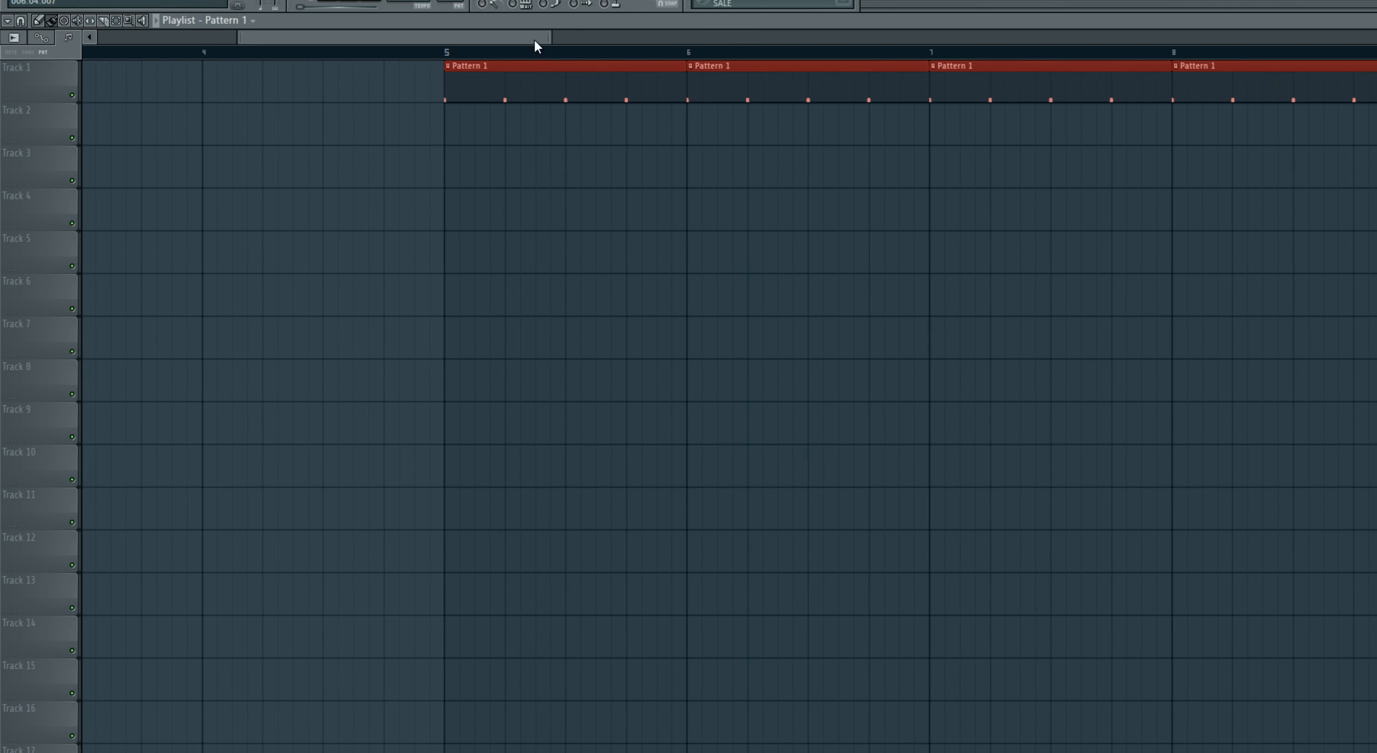
left_click_drag(535, 40, 553, 37)
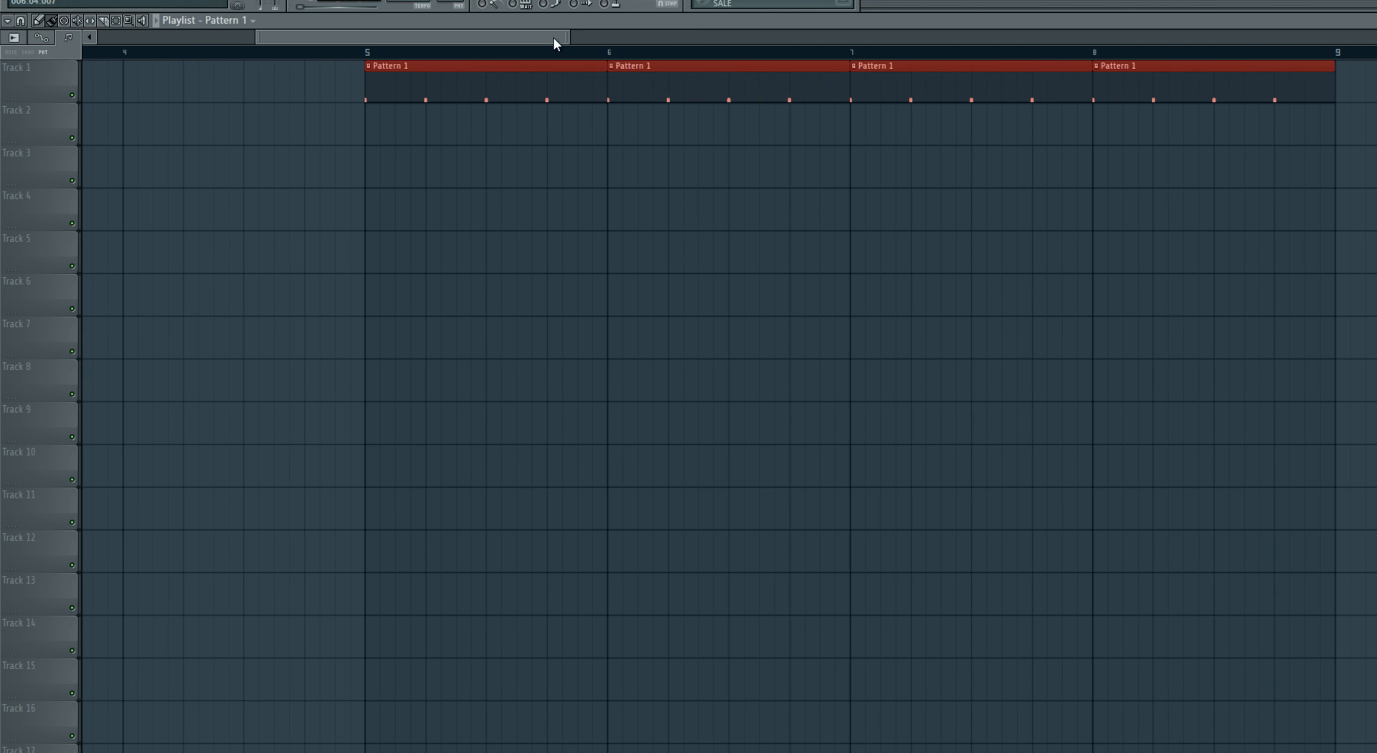
left_click_drag(567, 38, 667, 31)
- Switch to the empty Pattern 2 and insert a 3x Osc channel from the Kick Low channel
key("F6")
key("KP_Add")
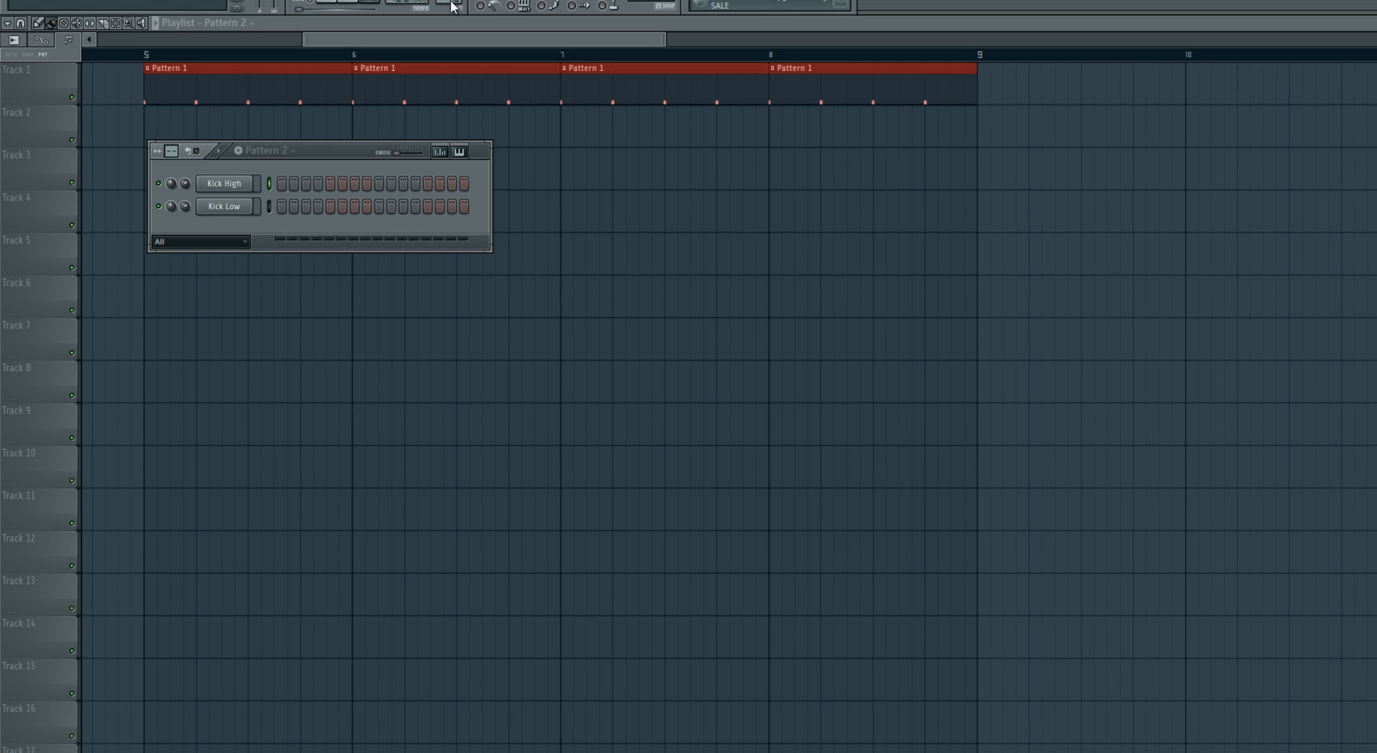
right_click(233, 204)
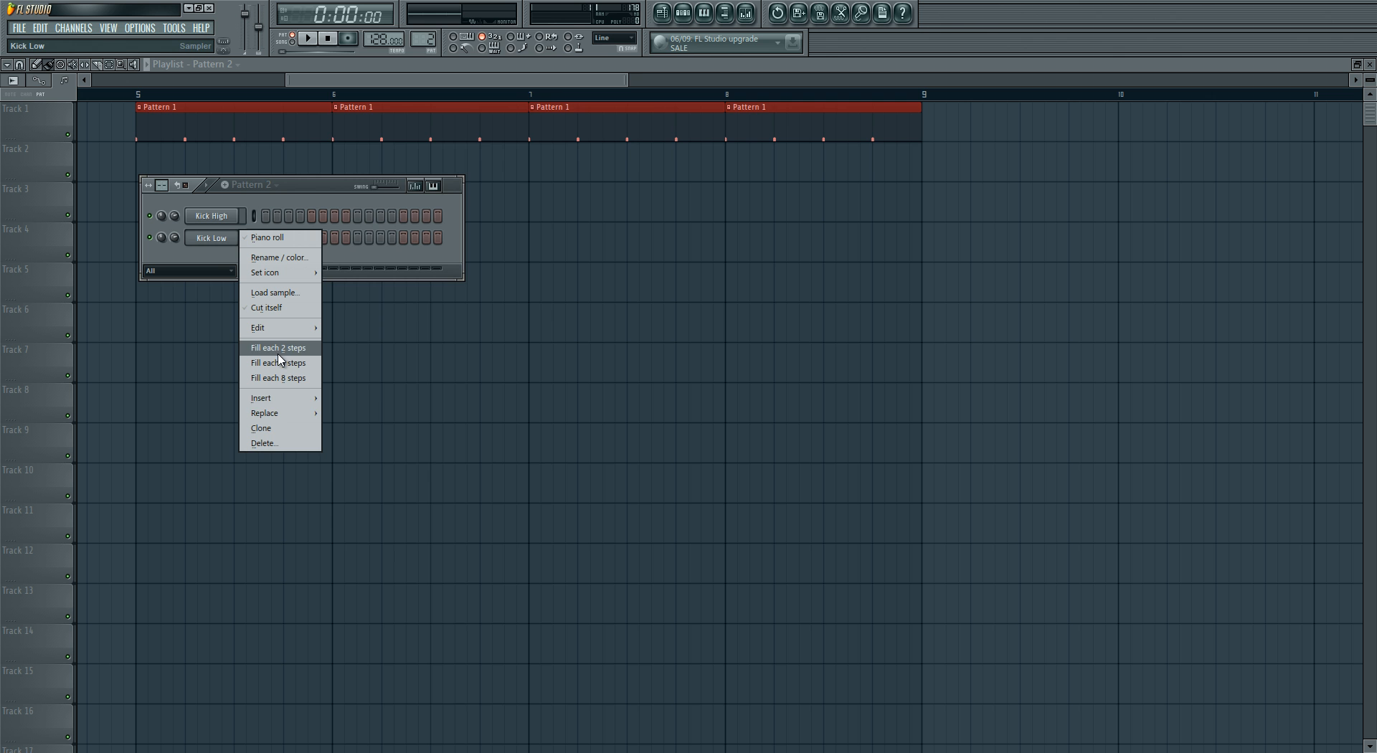
mouse_move(280, 398)
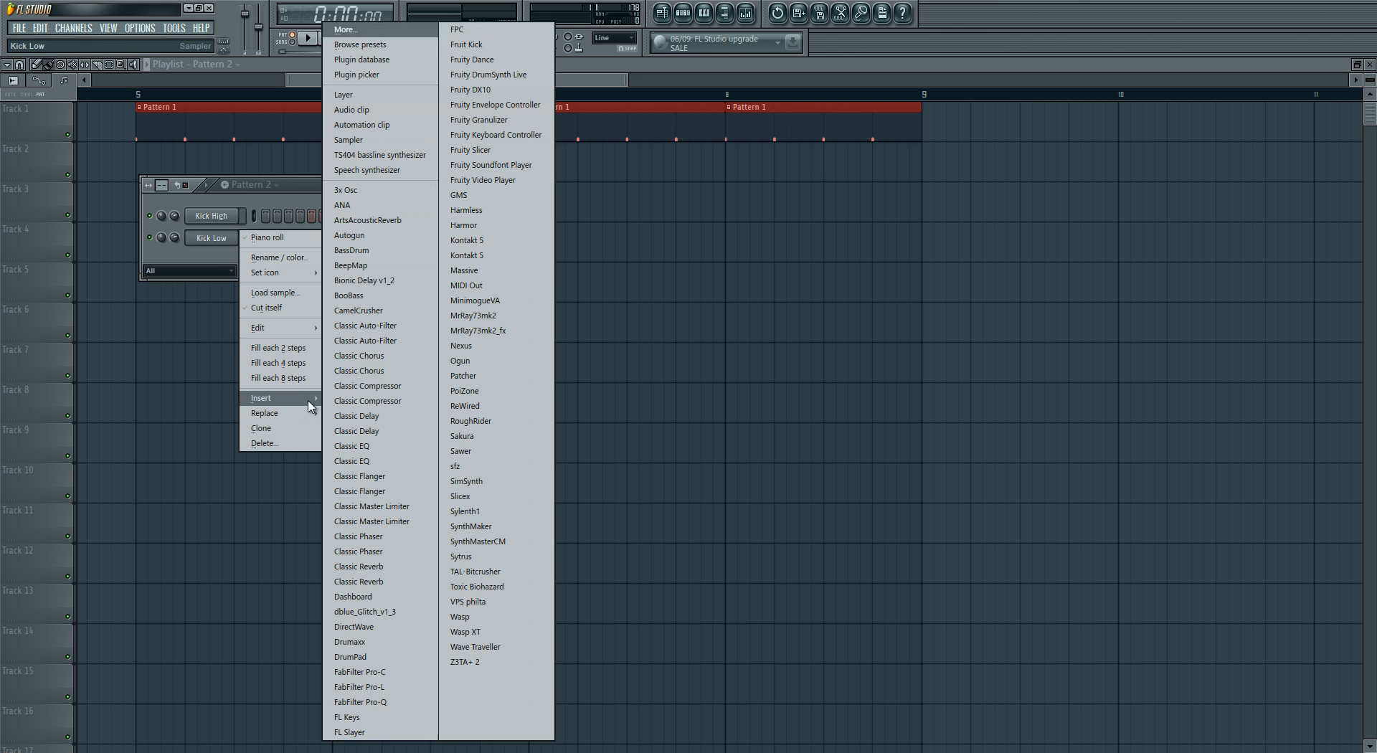
left_click(382, 189)
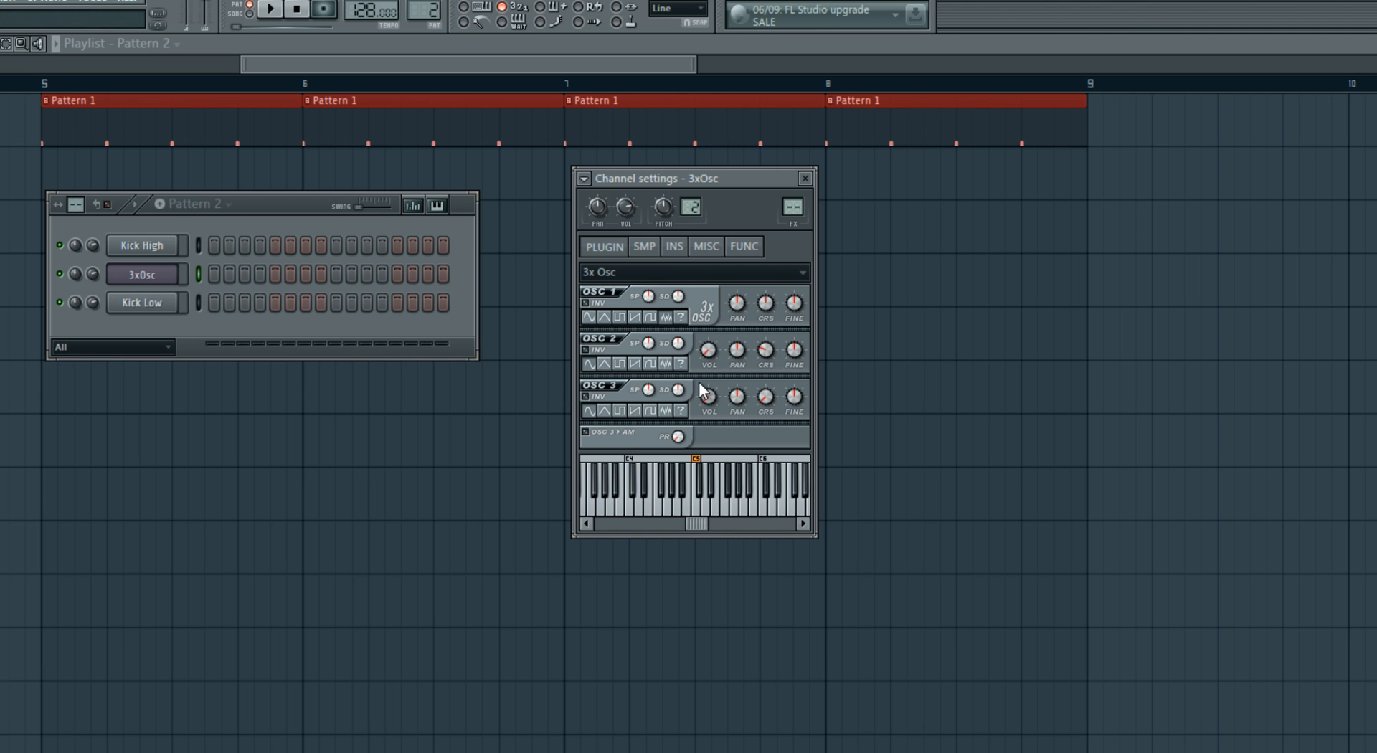
- Enable 3xOsc's volume envelope with immediate attack and no sustain, shortening its decay while playing a fill of every 2 steps
left_click(675, 246)
left_click_drag(625, 354, 630, 586)
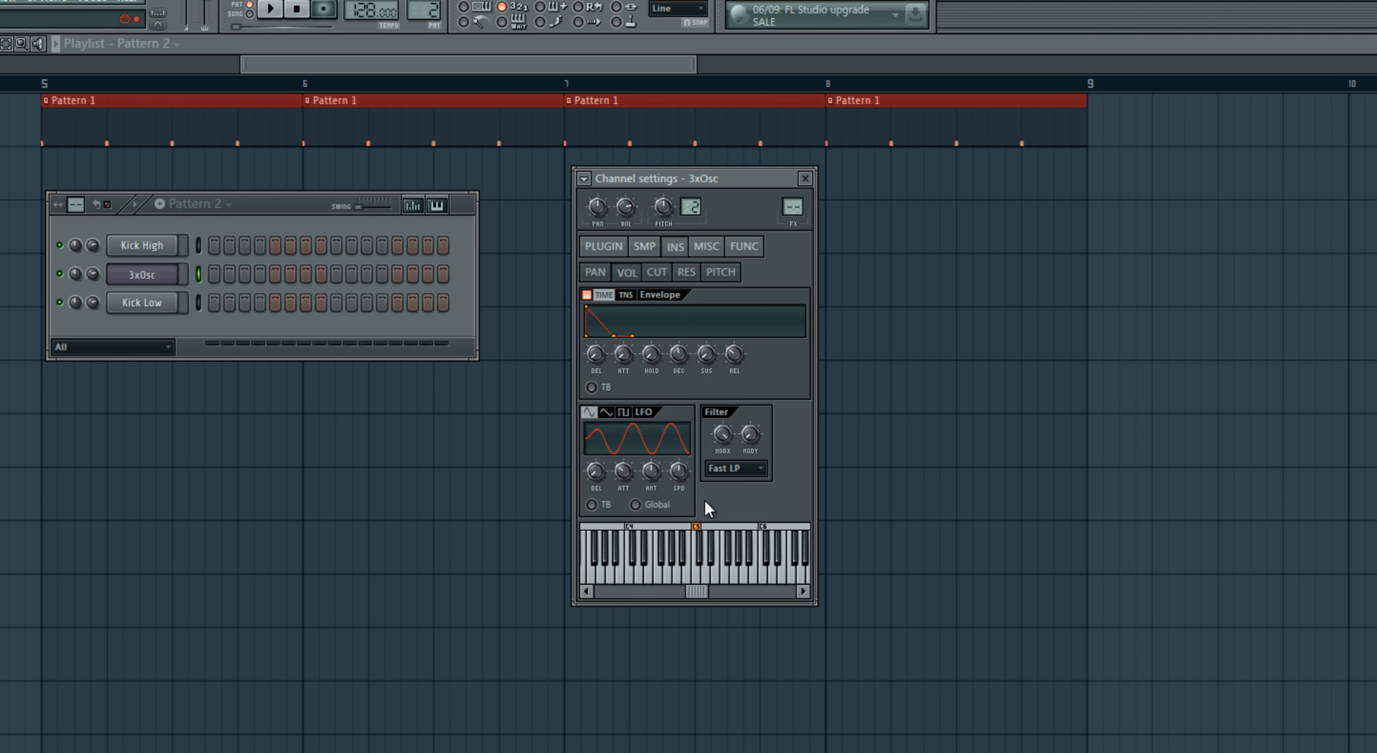
right_click(175, 267)
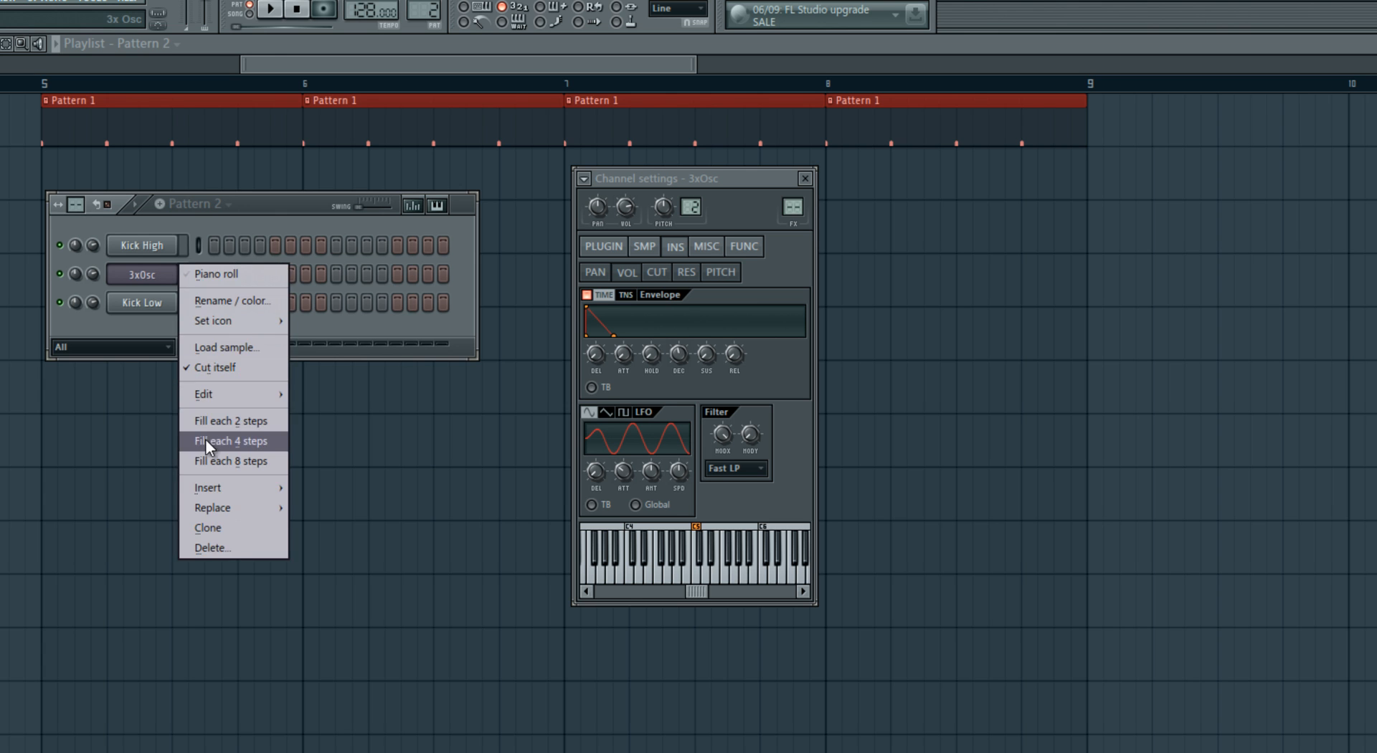
left_click(205, 421)
left_click(270, 9)
left_click_drag(678, 367, 669, 457)
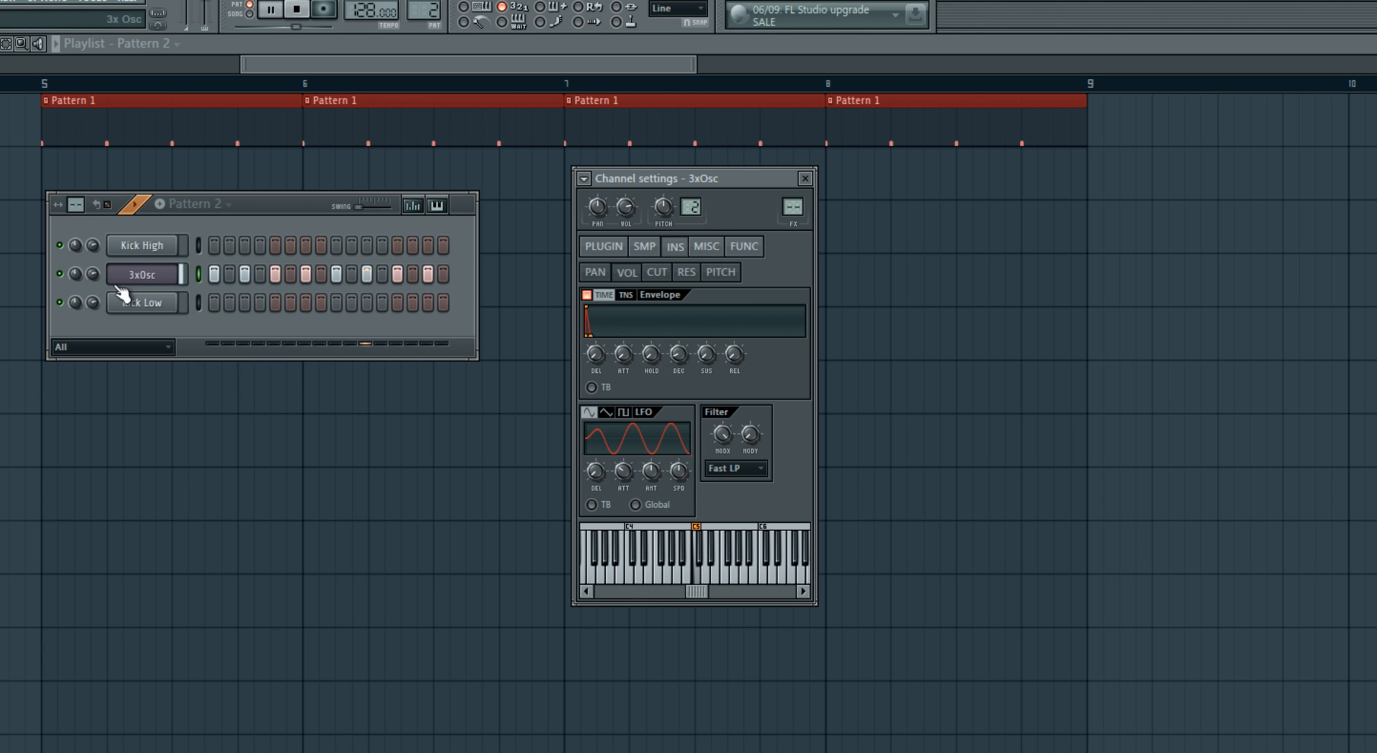
- Change the 3xOsc channel's fill to every 4 steps, shorten its envelope decay further, and stop playback
right_click(176, 267)
left_click(240, 440)
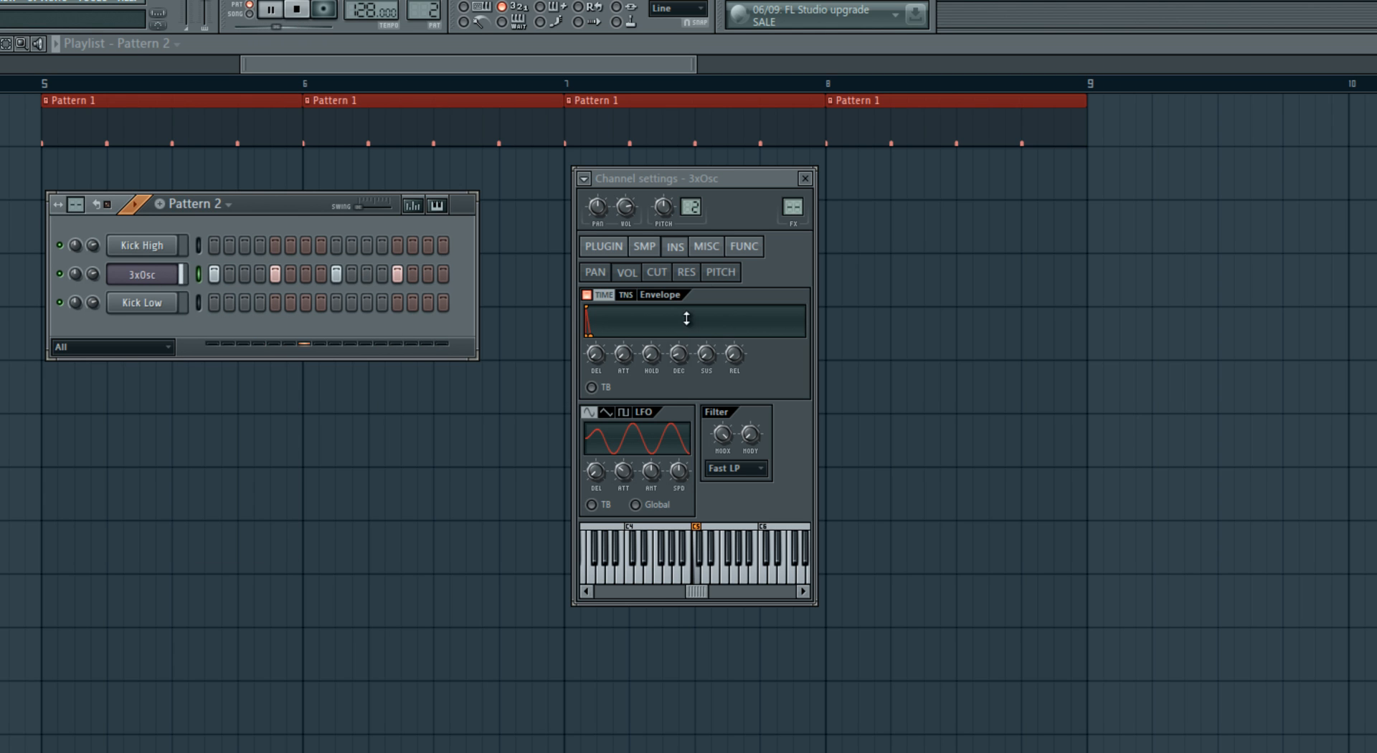
left_click(680, 367)
key("space")
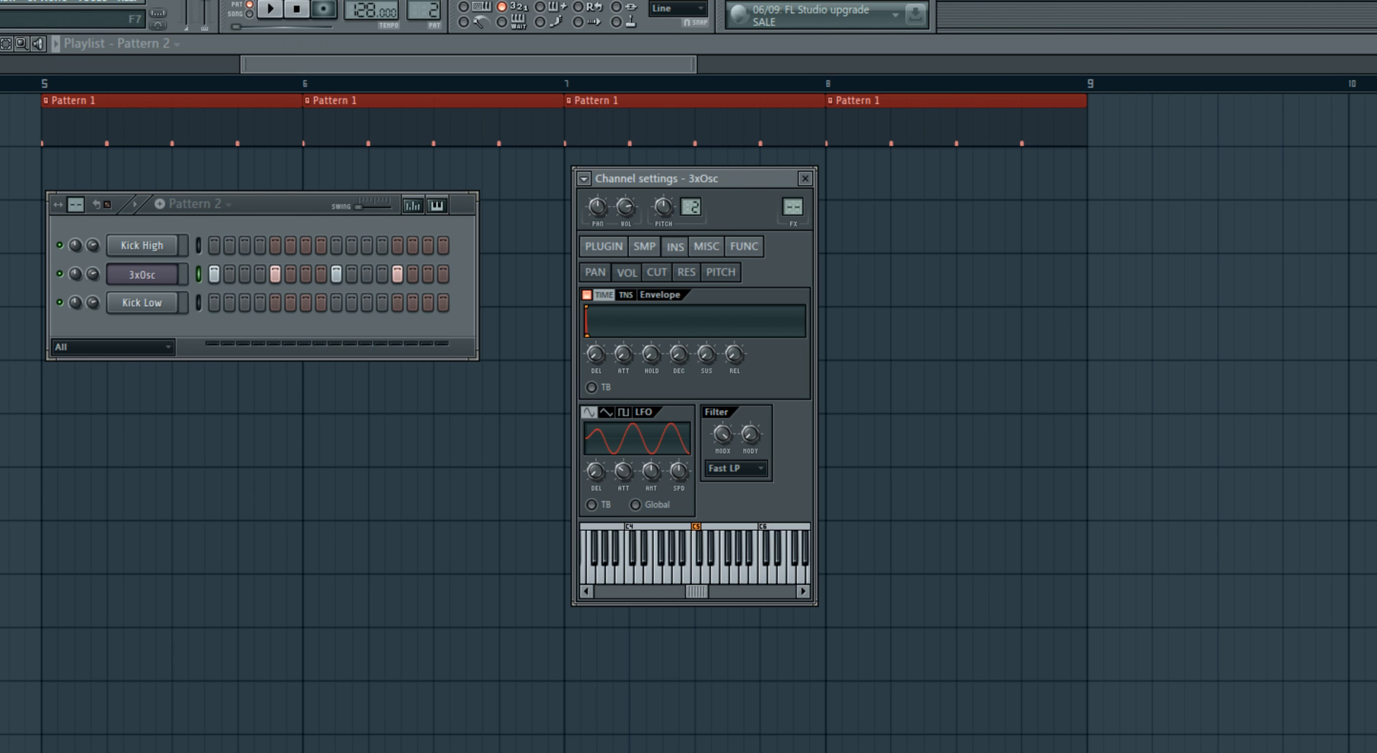
- Route the 3xOsc channel to mixer insert 3 and lower that track's volume fader
key("F9")
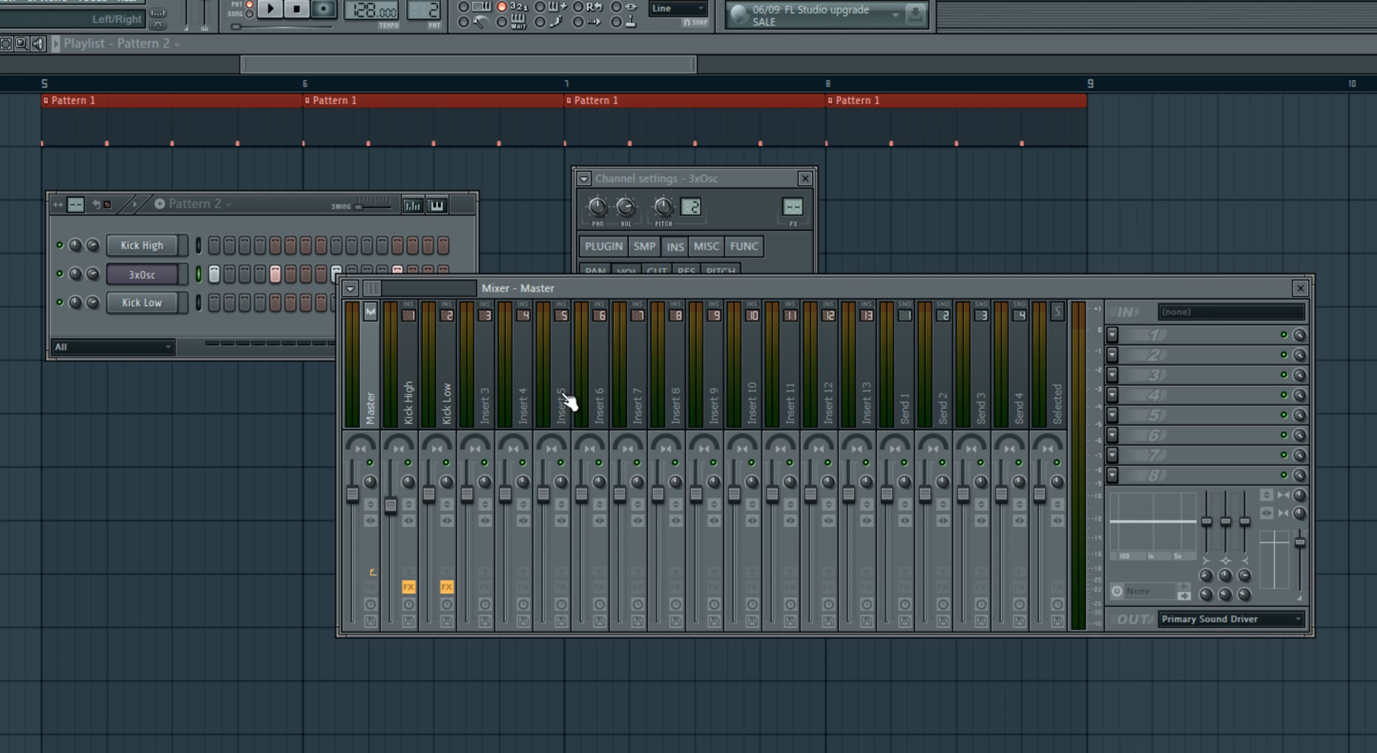
right_click(476, 400)
mouse_move(595, 376)
left_click(699, 387)
mouse_move(467, 541)
left_mouse_down()
mouse_move(470, 583)
mouse_move(466, 549)
left_mouse_up()
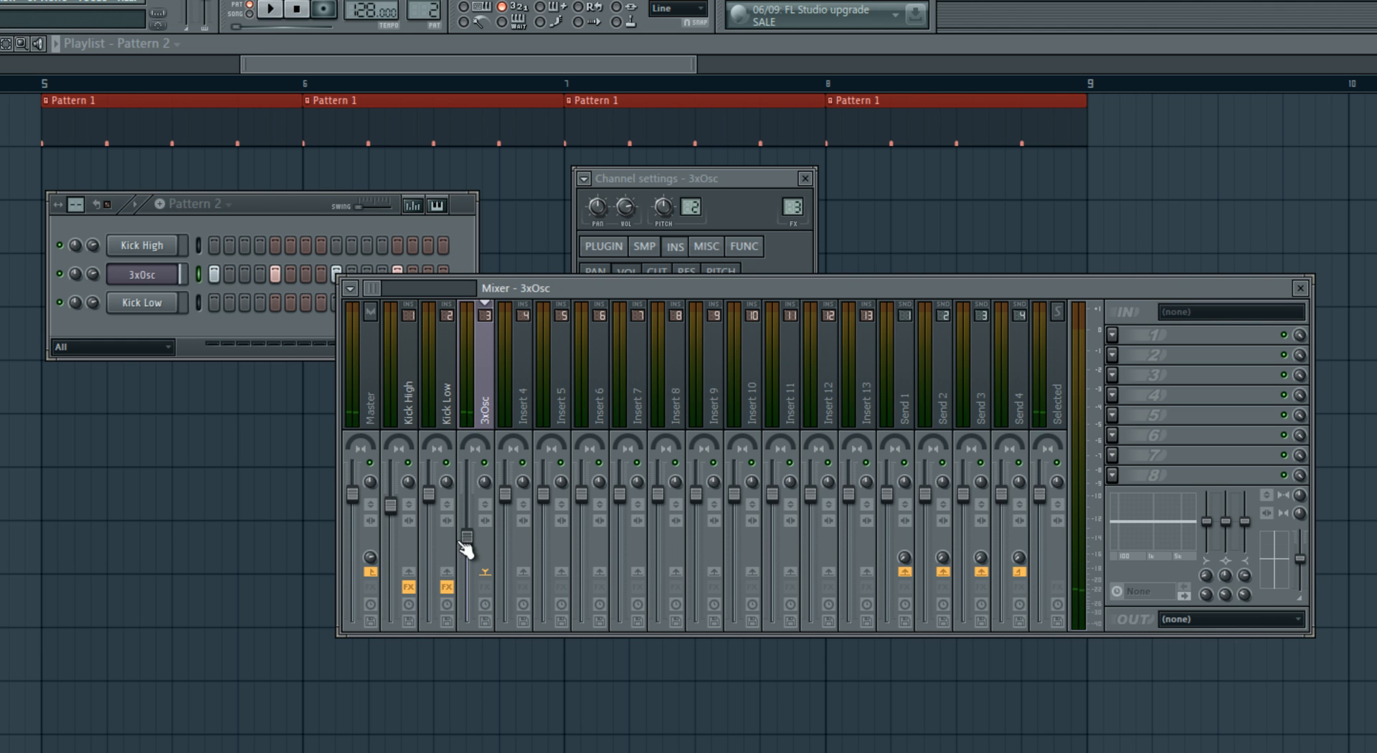
- Load Fruity Parametric EQ 2 into the 3xOsc mixer track's first effect slot and change band 1's filter type
left_click(1112, 334)
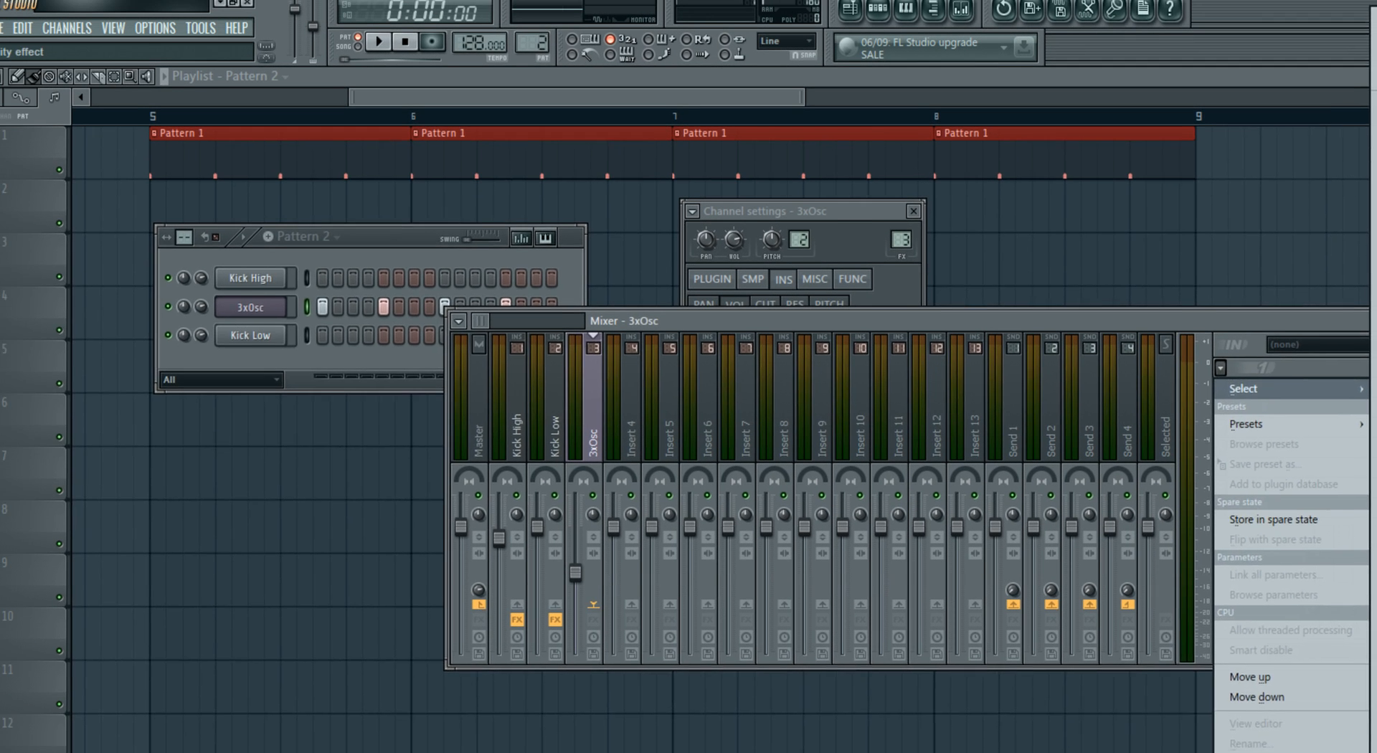
right_click(108, 364)
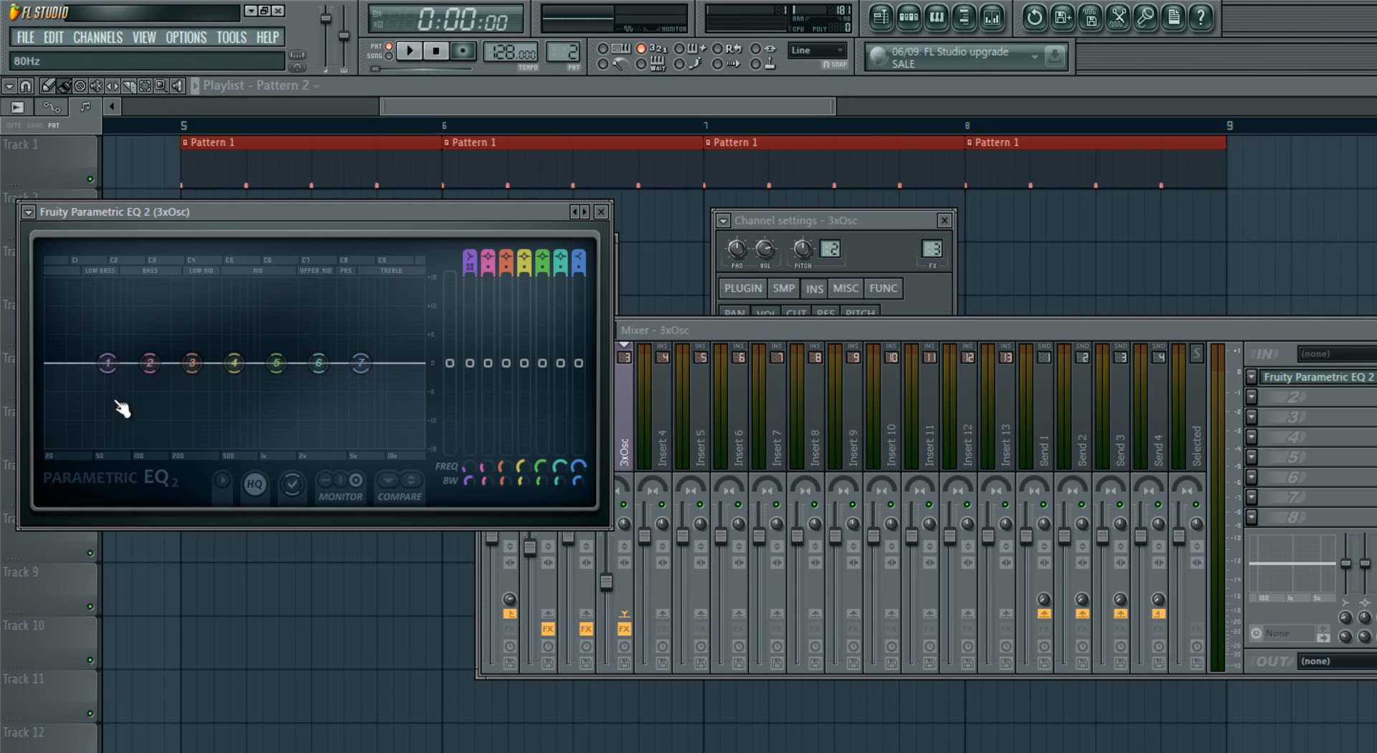
mouse_move(156, 416)
left_click(238, 479)
- During playback, move EQ band 1 toward the upper mids, raise band 6 in the highs, dip band 4 slightly and lower the 3xOsc fader further
left_click_drag(107, 364, 301, 378)
key("space")
left_click_drag(318, 364, 361, 356)
left_click_drag(234, 363, 213, 371)
key("space")
left_click_drag(604, 604, 611, 635)
- Place a Pattern 2 clip on Track 2 of the playlist at bar 5, beneath the first Pattern 1 clip
left_click_drag(602, 105, 533, 137)
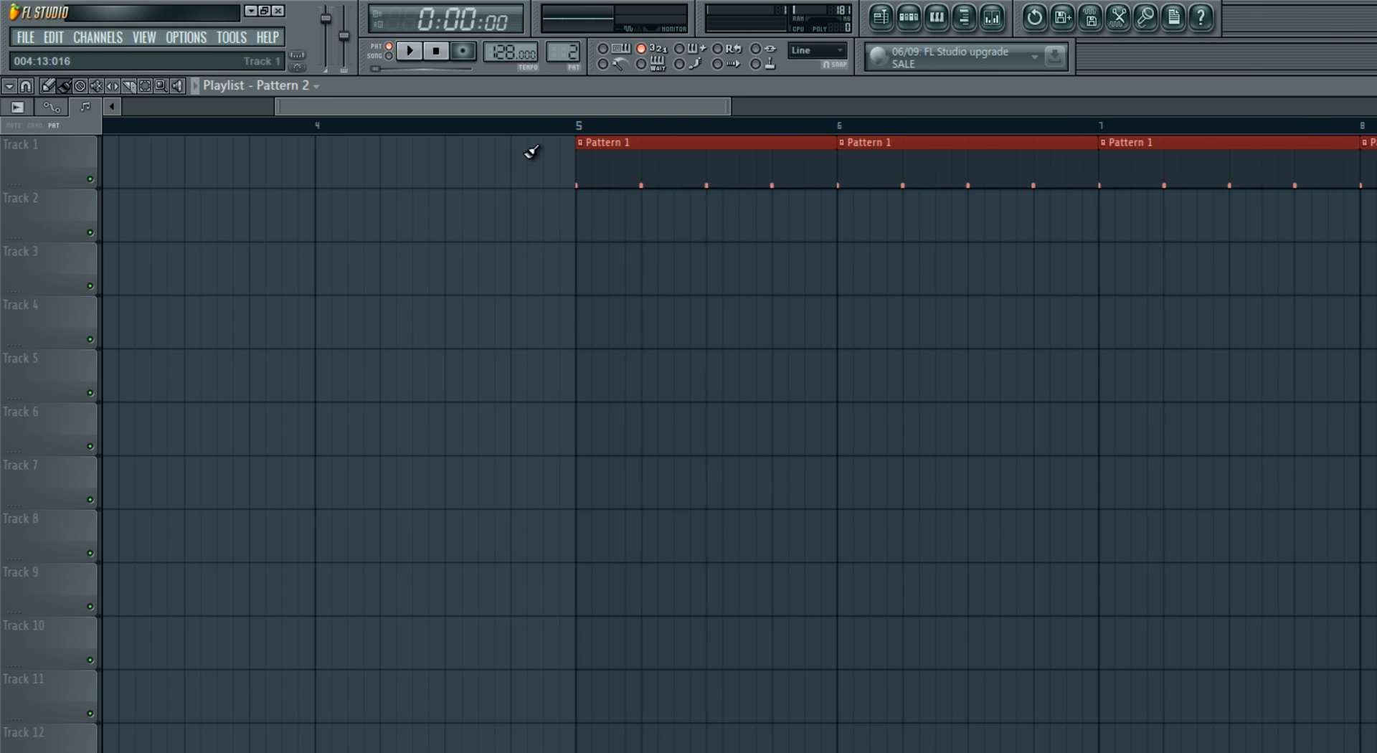
scroll(534, 315, "up", 5)
left_click(415, 221)
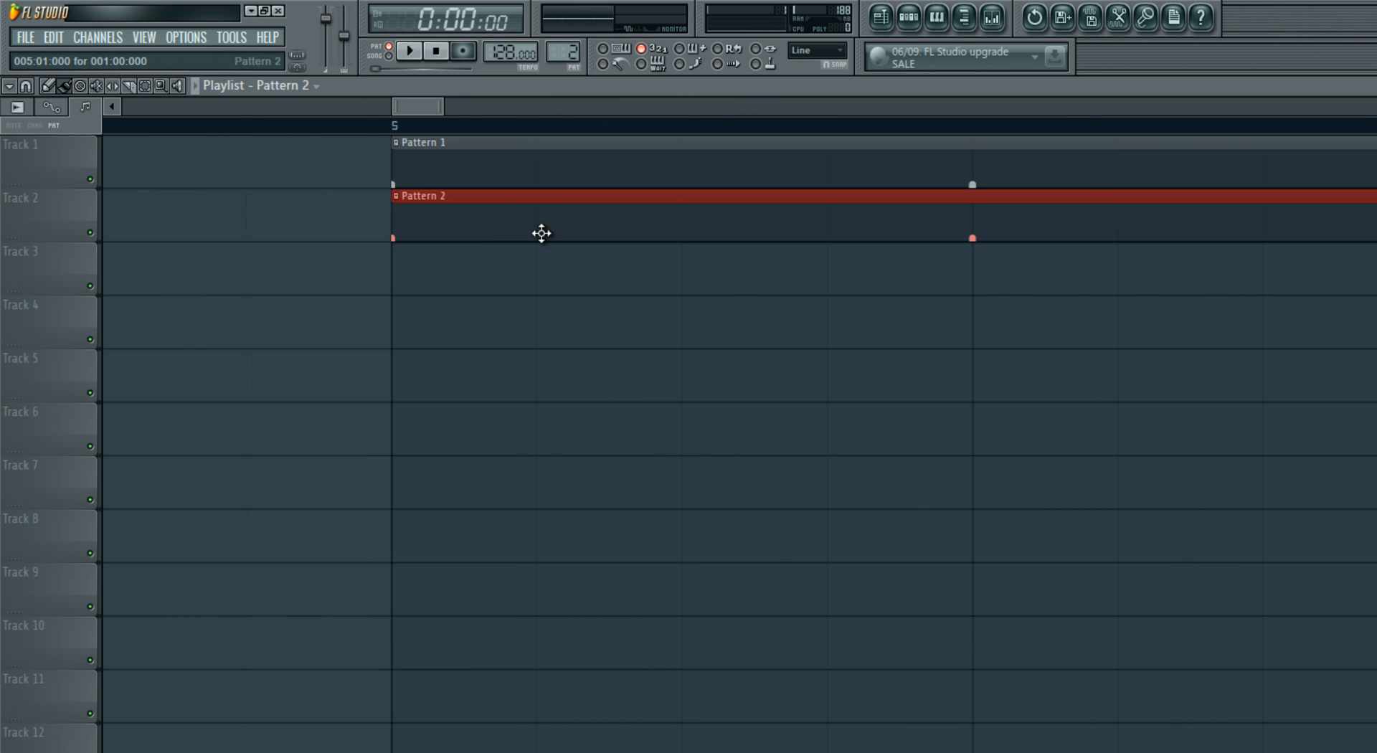
- Nudge the Pattern 2 clip slightly ahead of bar 5, to 4:16:023, and play the song from just before it
scroll(468, 290, "up", 1)
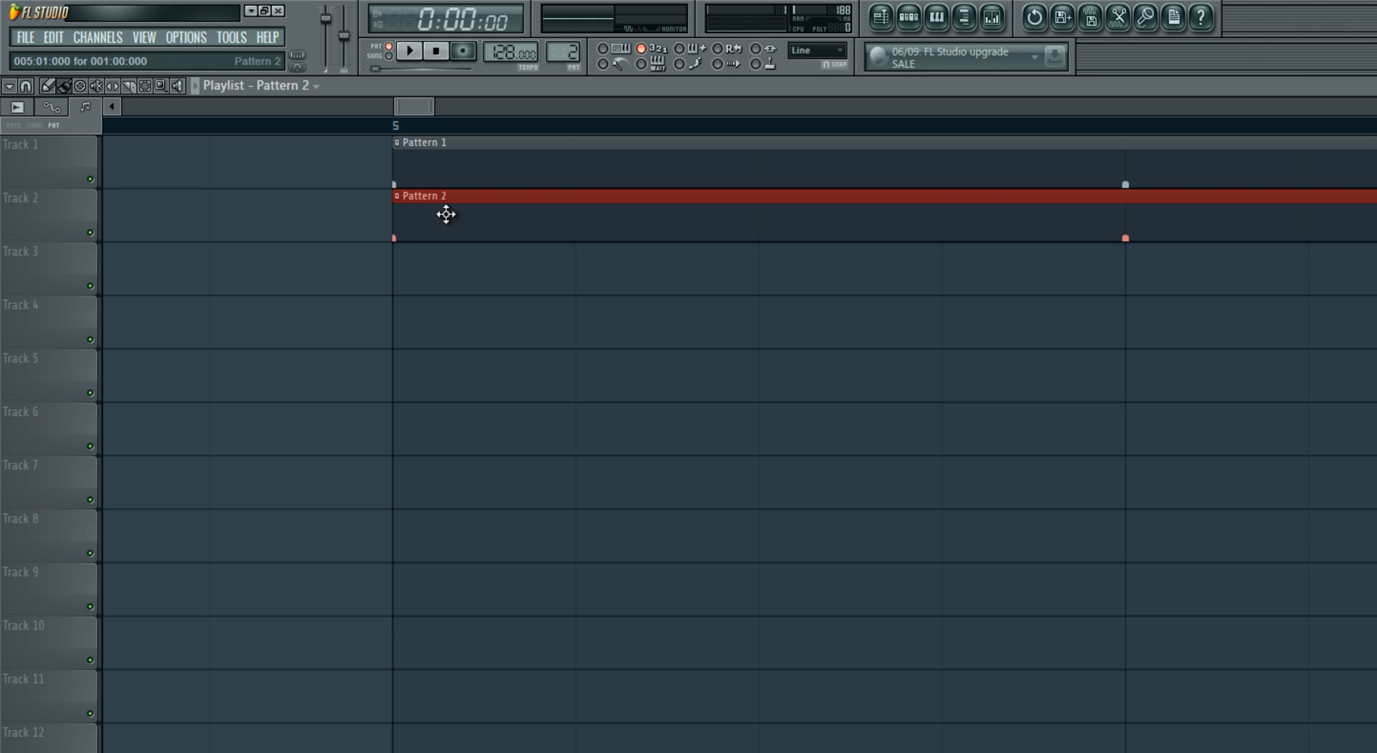
left_click_drag(446, 215, 435, 214)
left_click(240, 124)
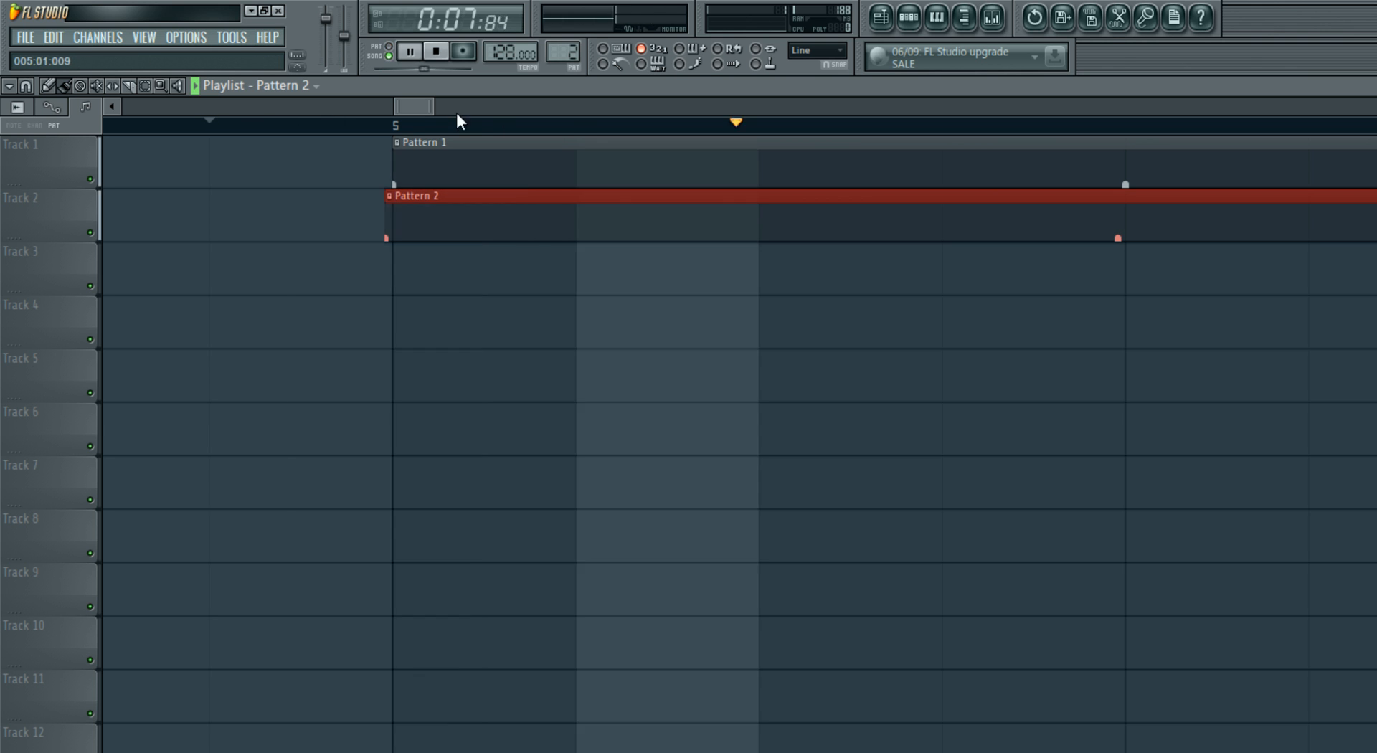
left_click_drag(435, 109, 660, 110)
key("space")
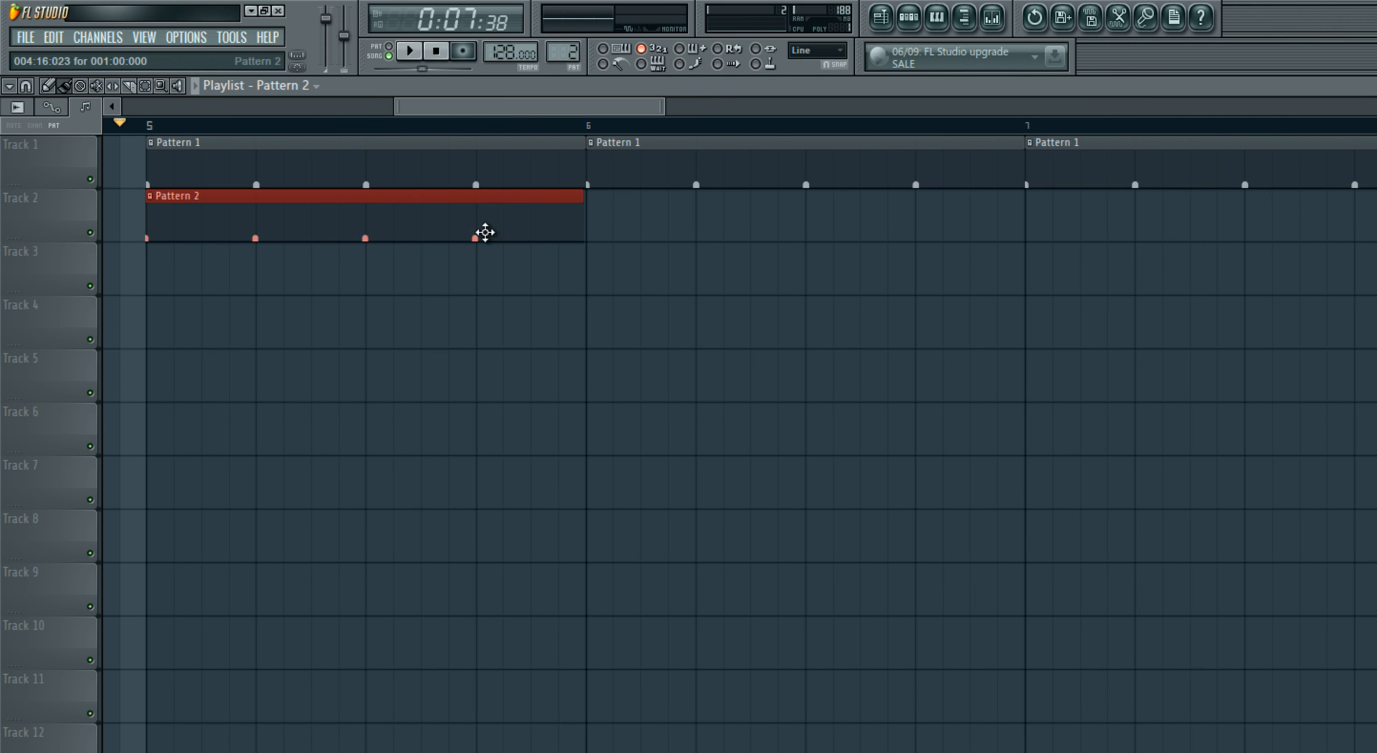
left_click_drag(459, 111, 430, 114)
left_click_drag(636, 105, 503, 115)
key("space")
key("space")
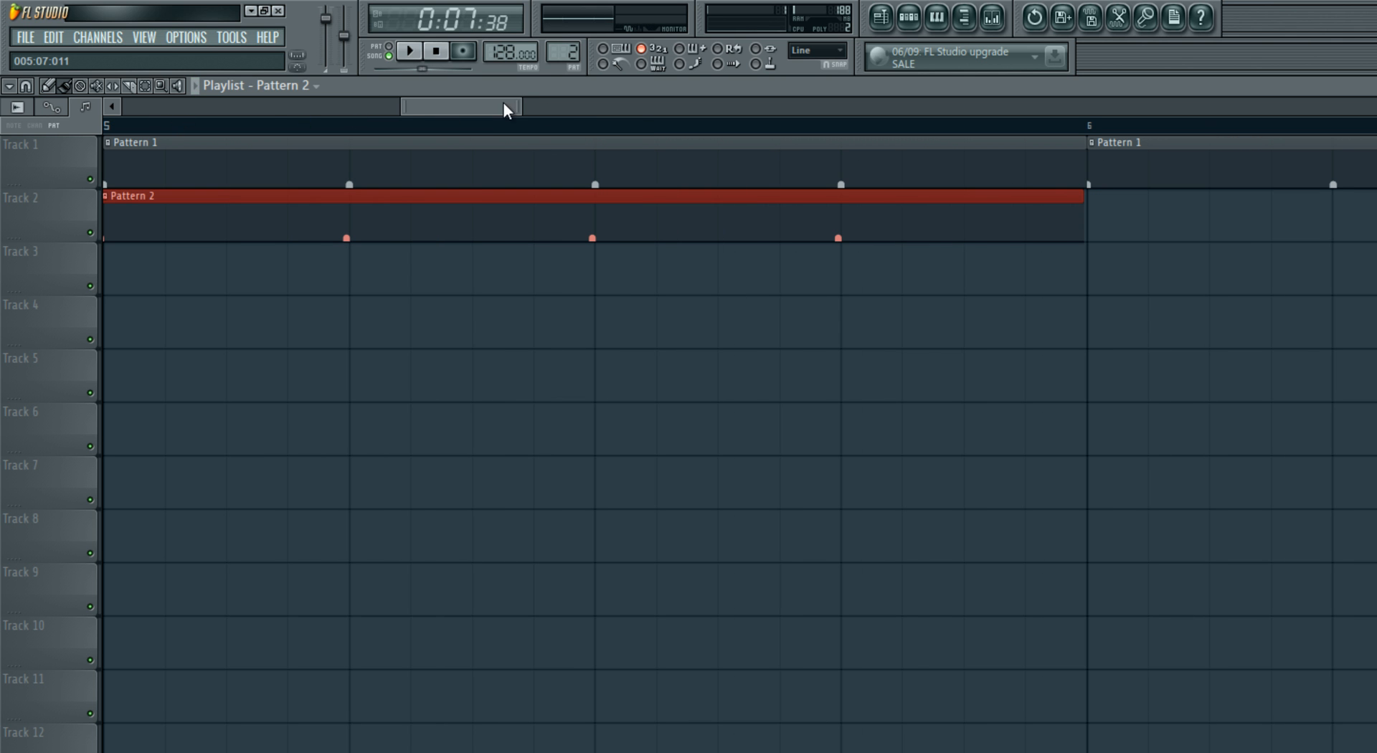
- Show the step sequencer, switch it to Pattern 1 and move its window below the Track 2 clip
left_click_drag(515, 106, 670, 105)
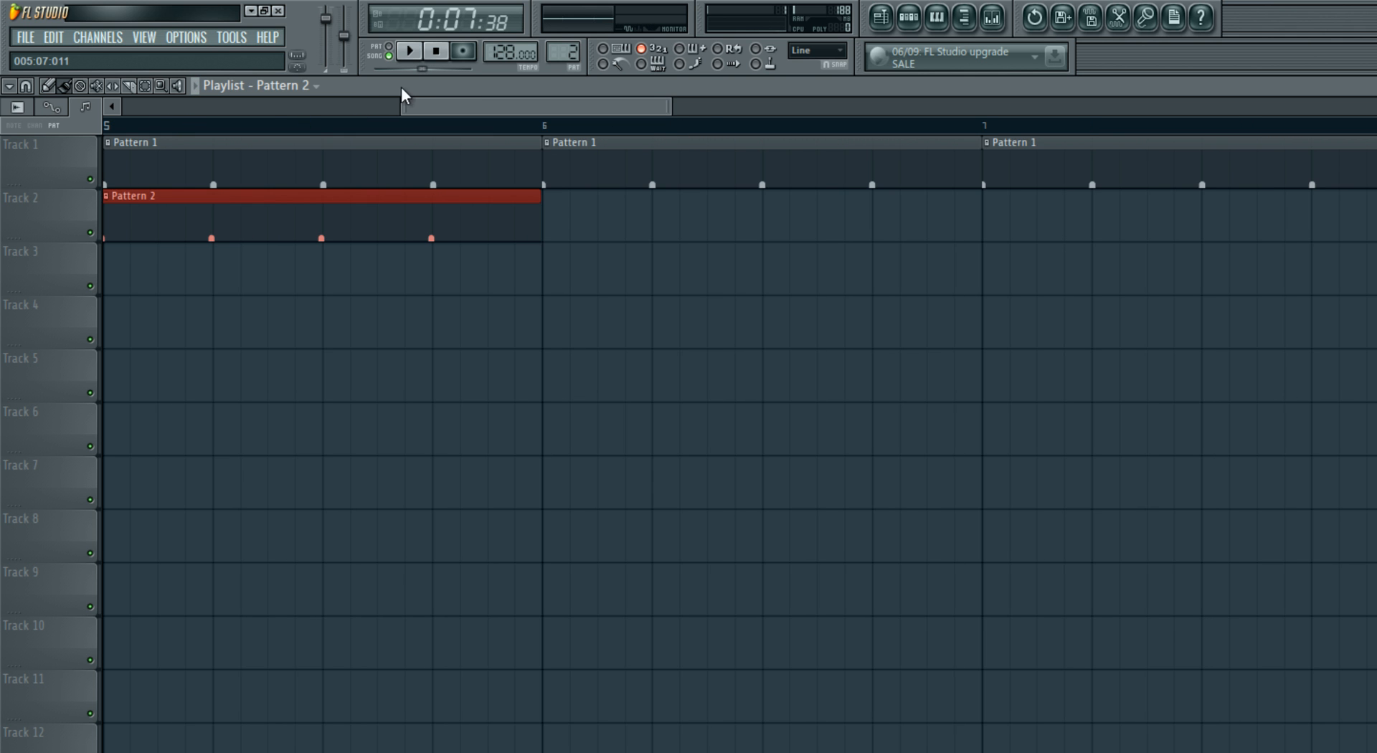
left_click_drag(401, 100, 291, 106)
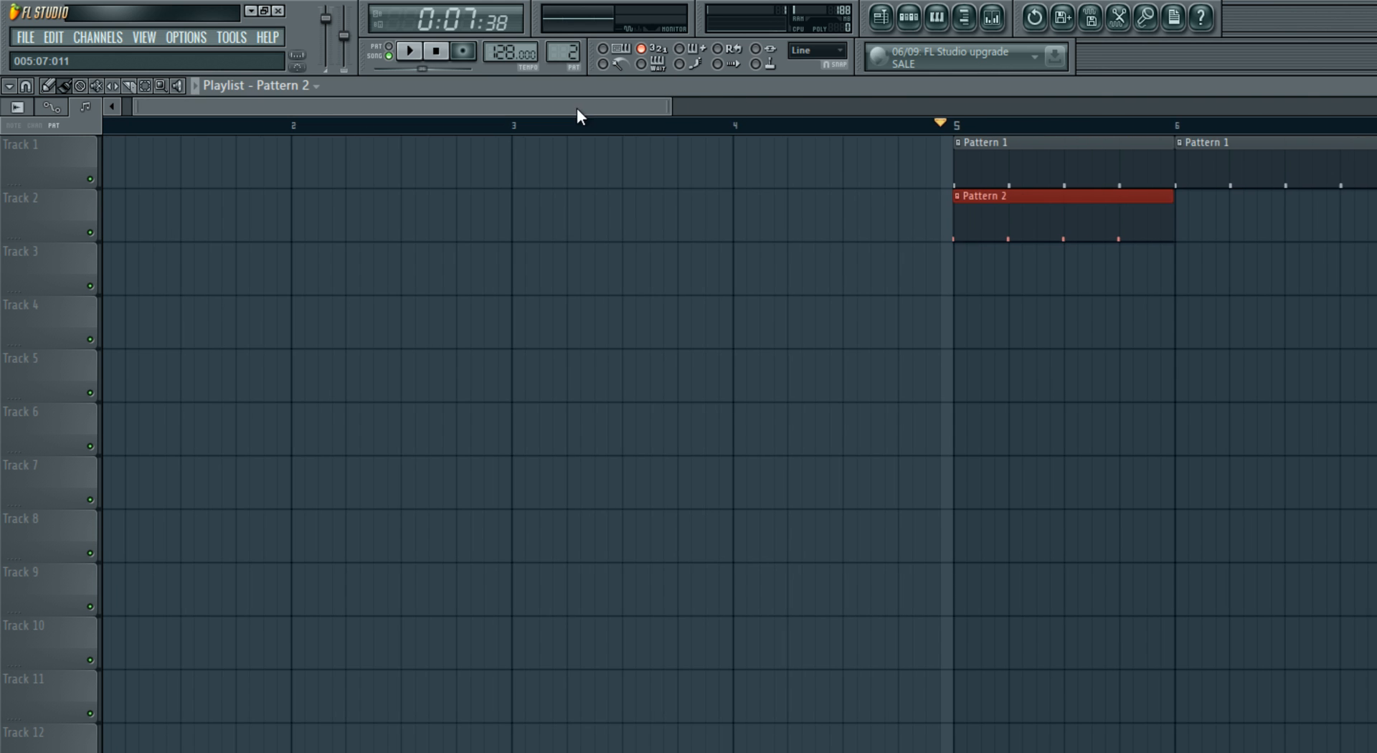
left_click_drag(579, 108, 782, 107)
left_click(908, 17)
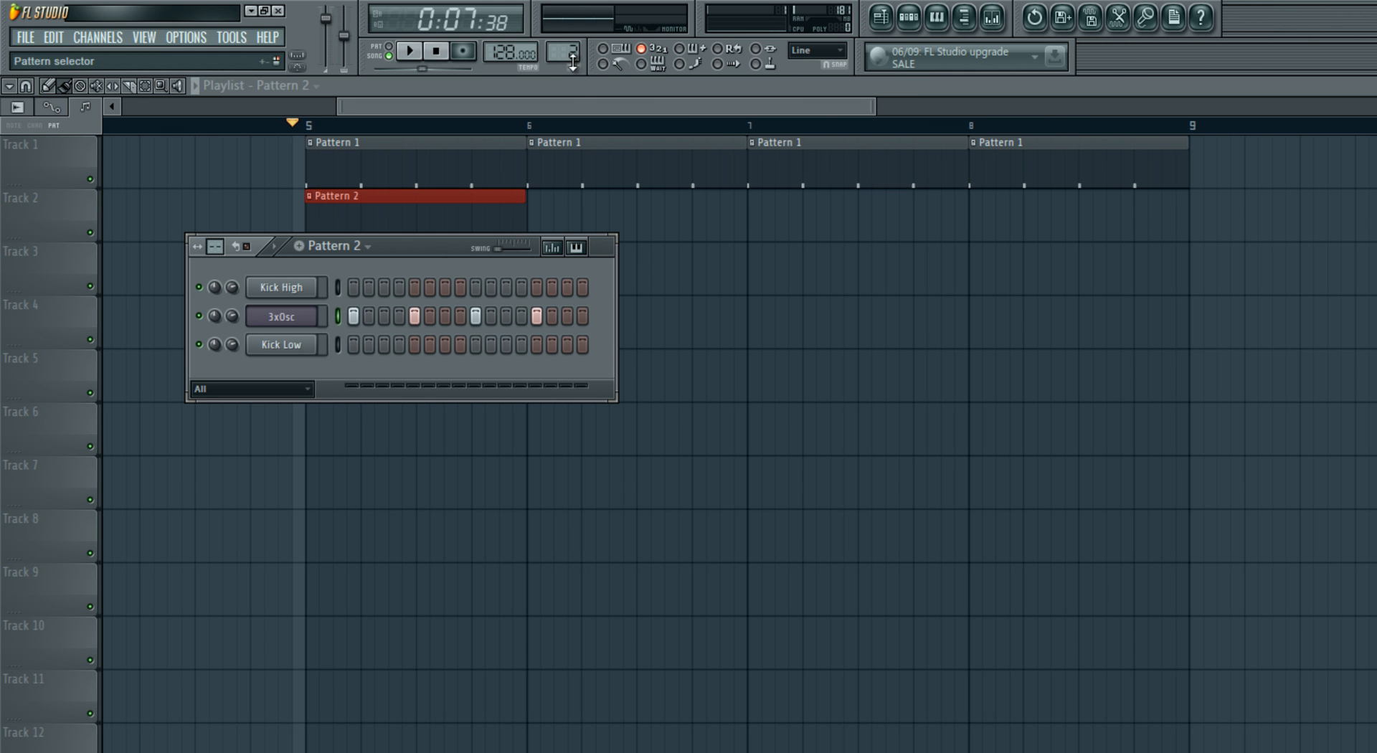
scroll(552, 68, "down", 1)
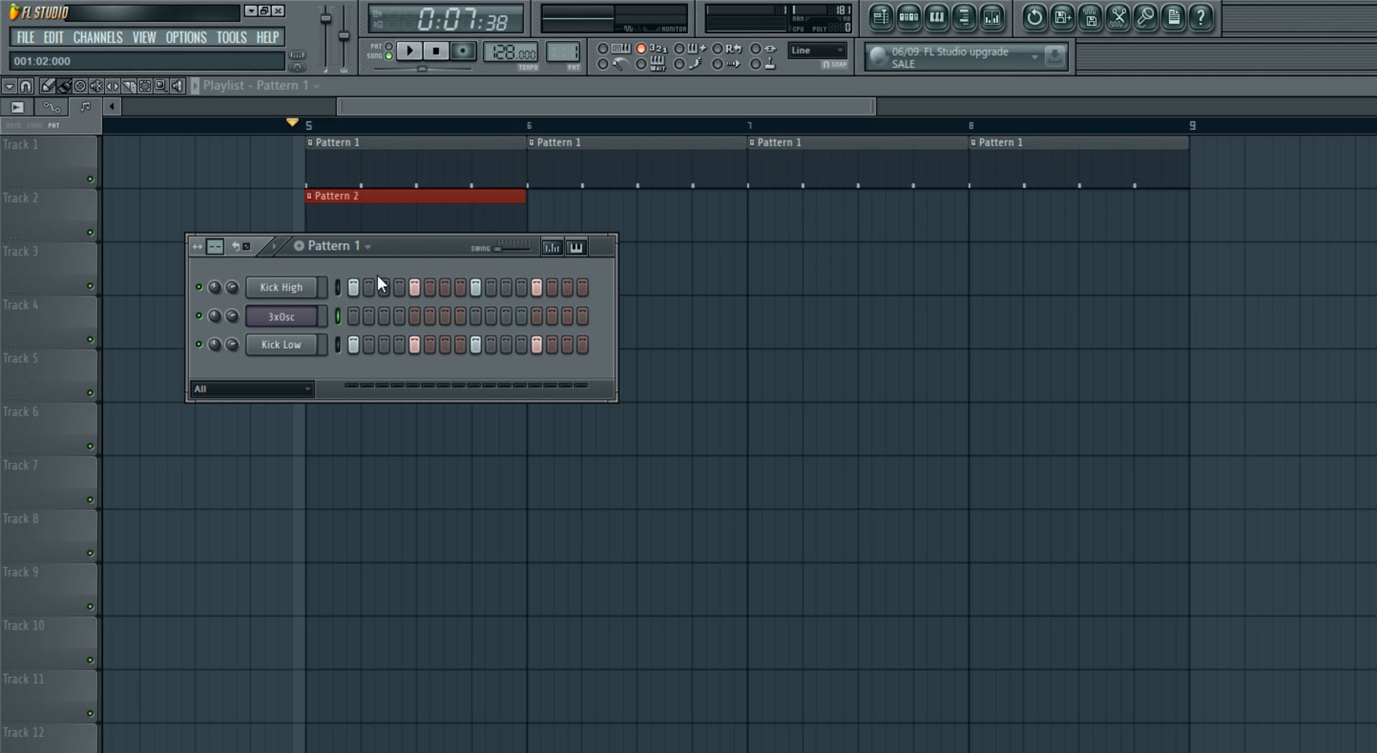
left_click_drag(413, 247, 575, 334)
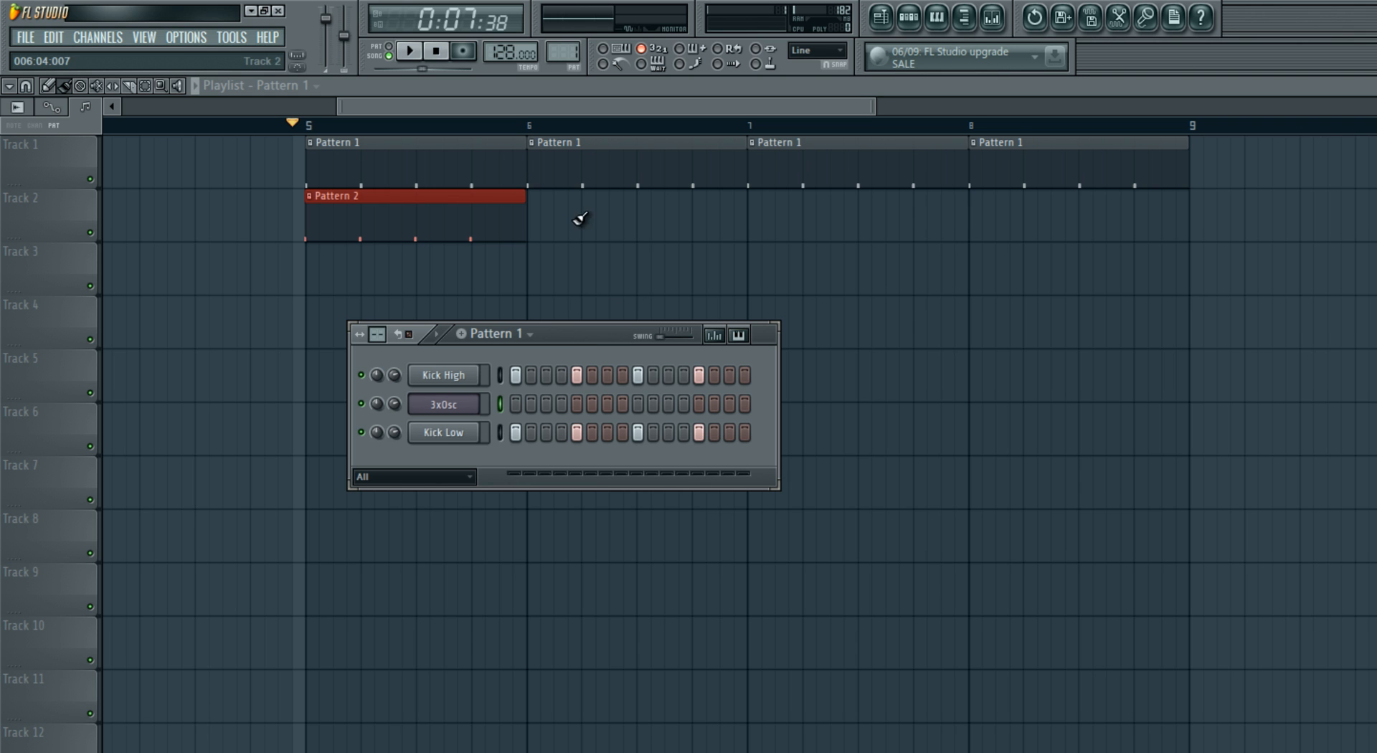